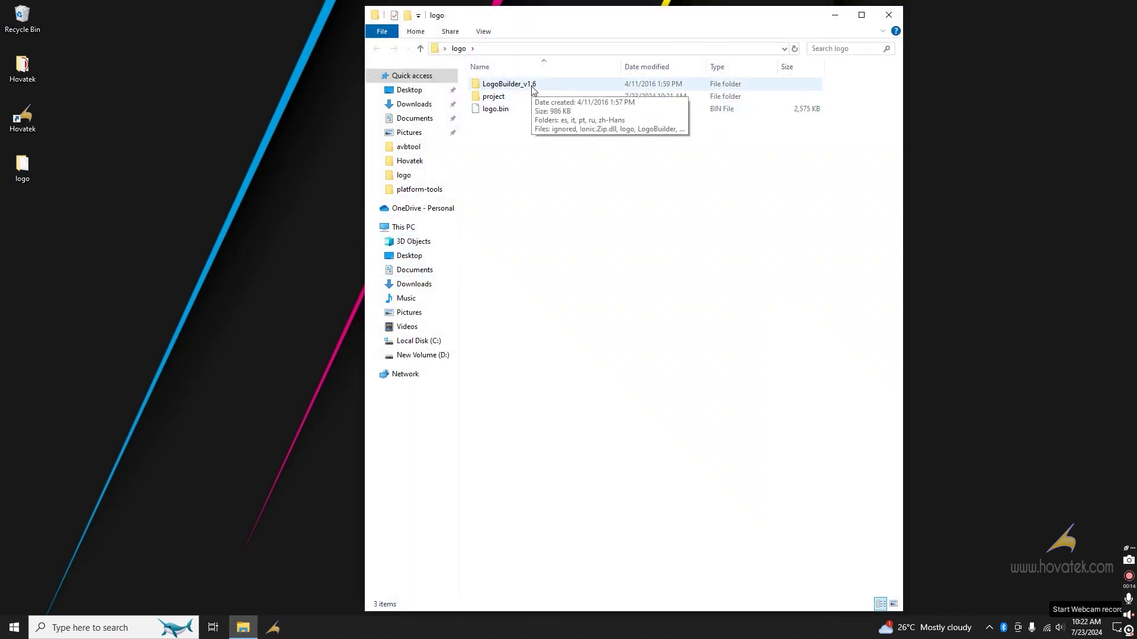
Permanently delete all 127 old files in the project folder.
double_click(492, 98)
click(493, 108)
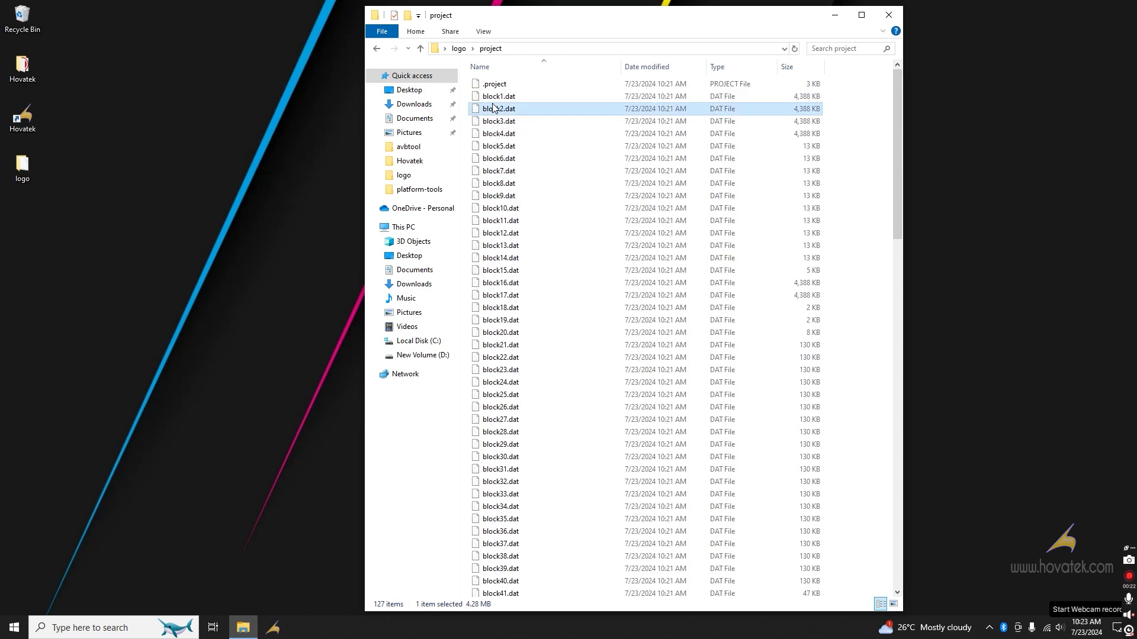
key(ctrl+a)
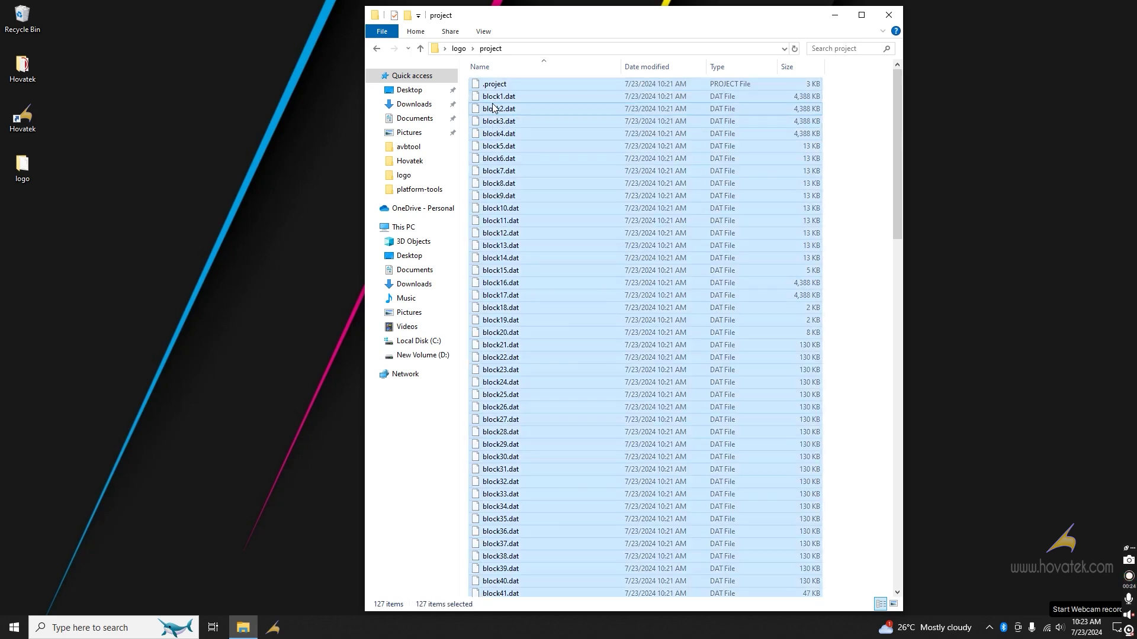
key(shift+Delete)
key(Return)
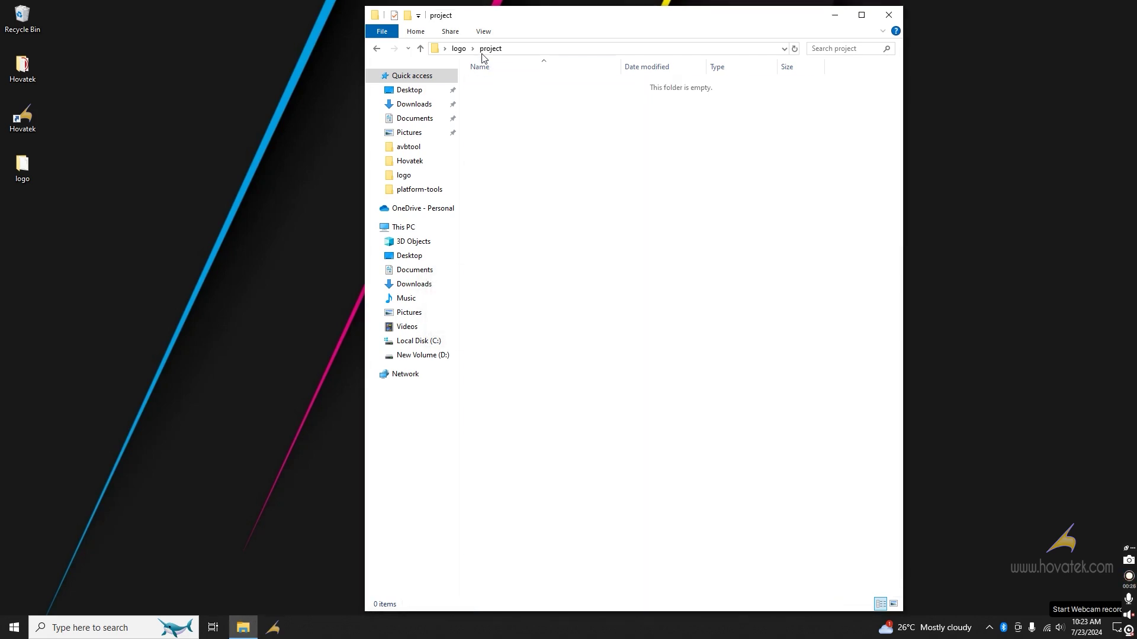
Verify the project folder is empty, then open LogoBuilder_v1.6 and select the application.
click(460, 50)
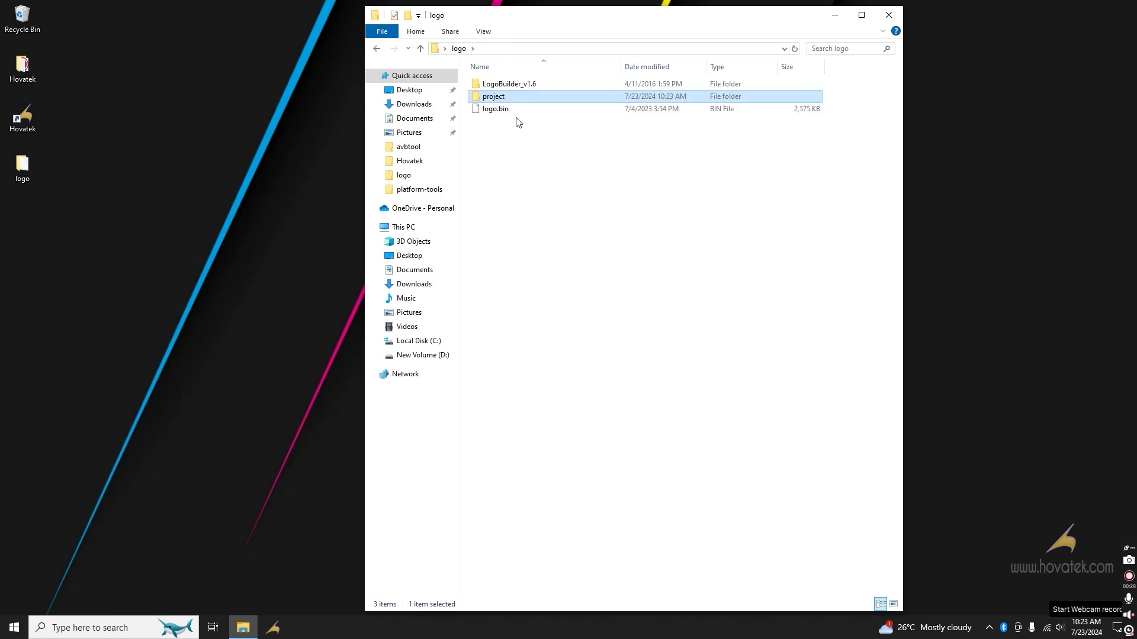
double_click(490, 97)
click(459, 49)
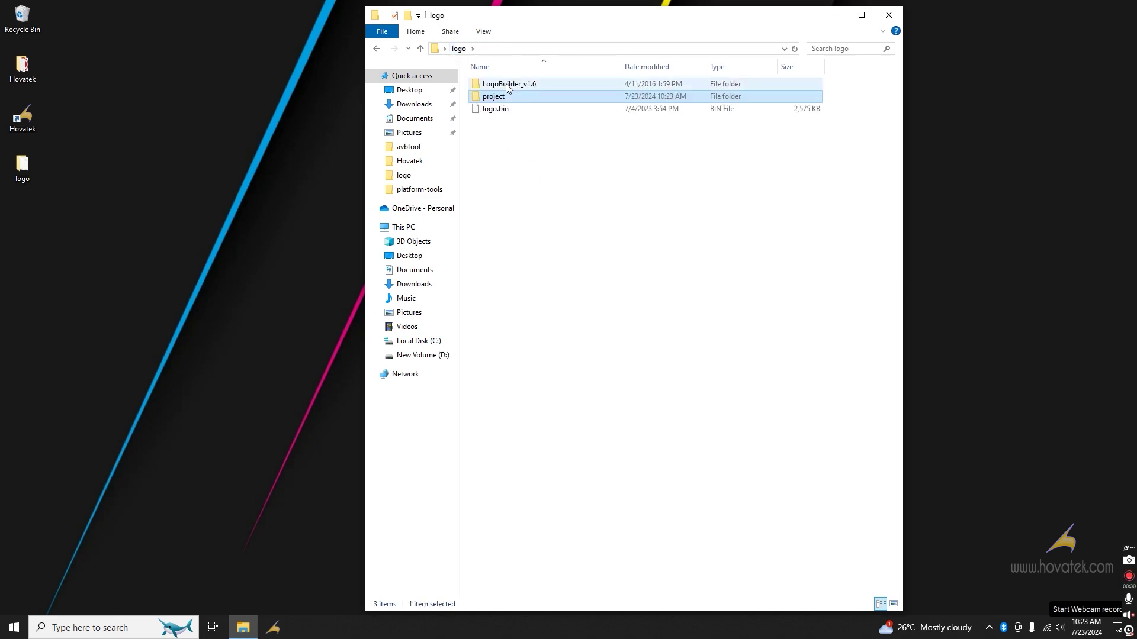
click(506, 87)
double_click(506, 87)
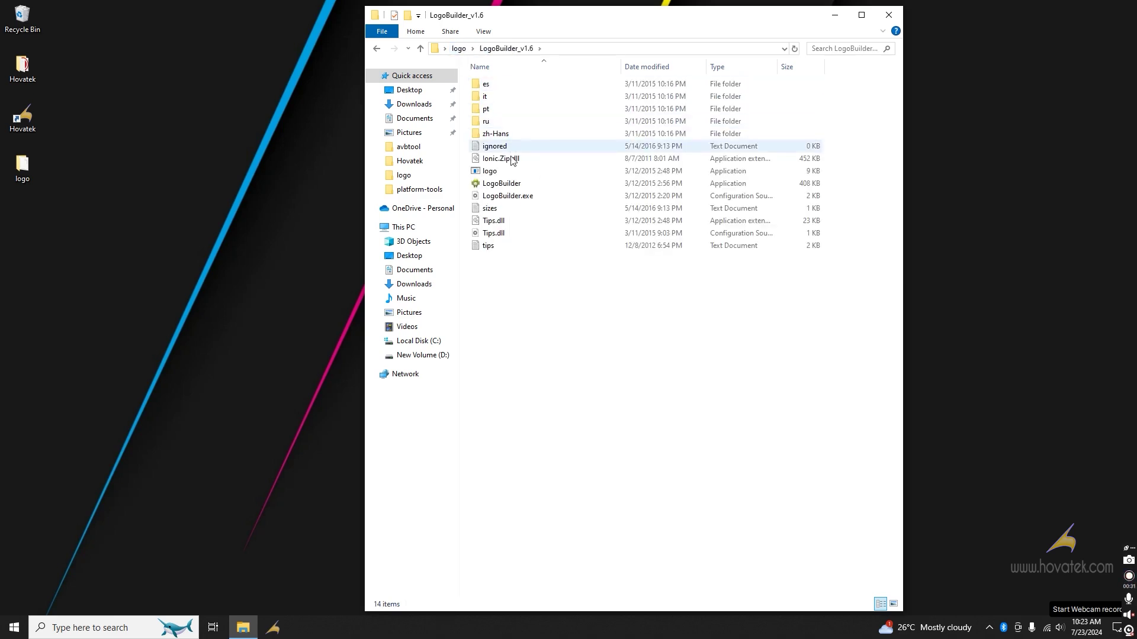
click(500, 185)
Launch Logo Builder and create a new project unpacking logo.bin into the logo\project folder.
double_click(501, 185)
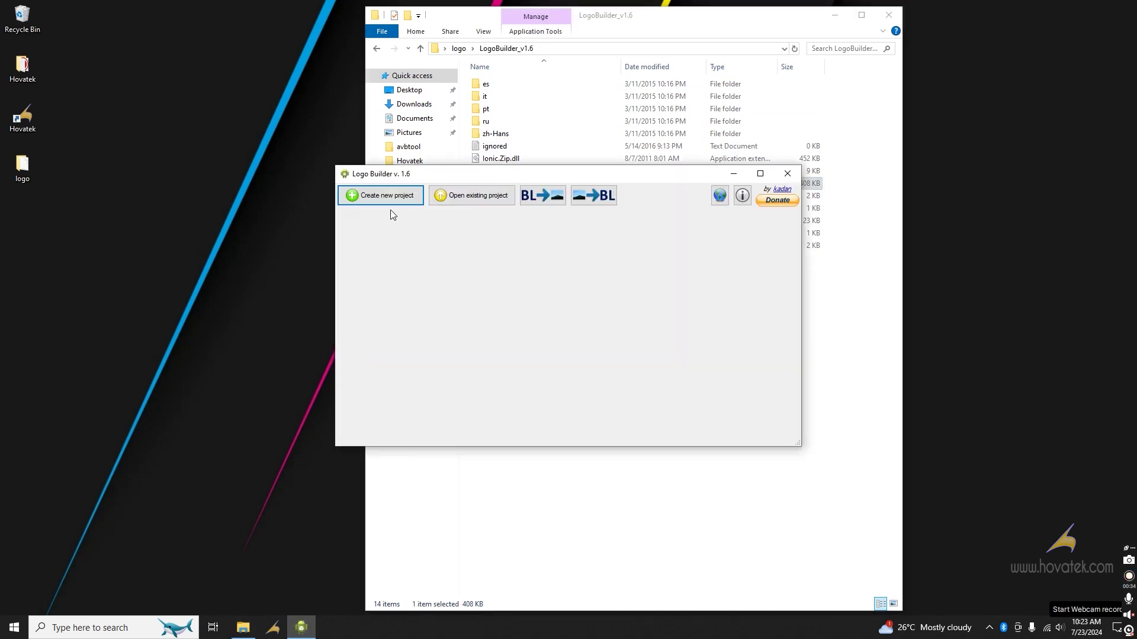
click(386, 196)
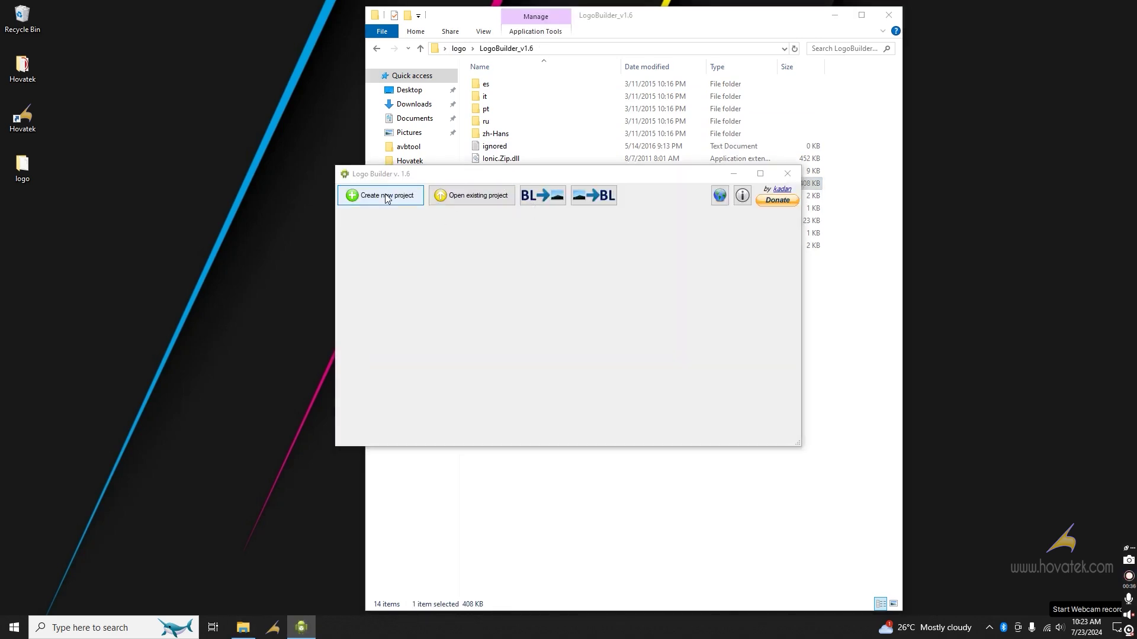
click(604, 296)
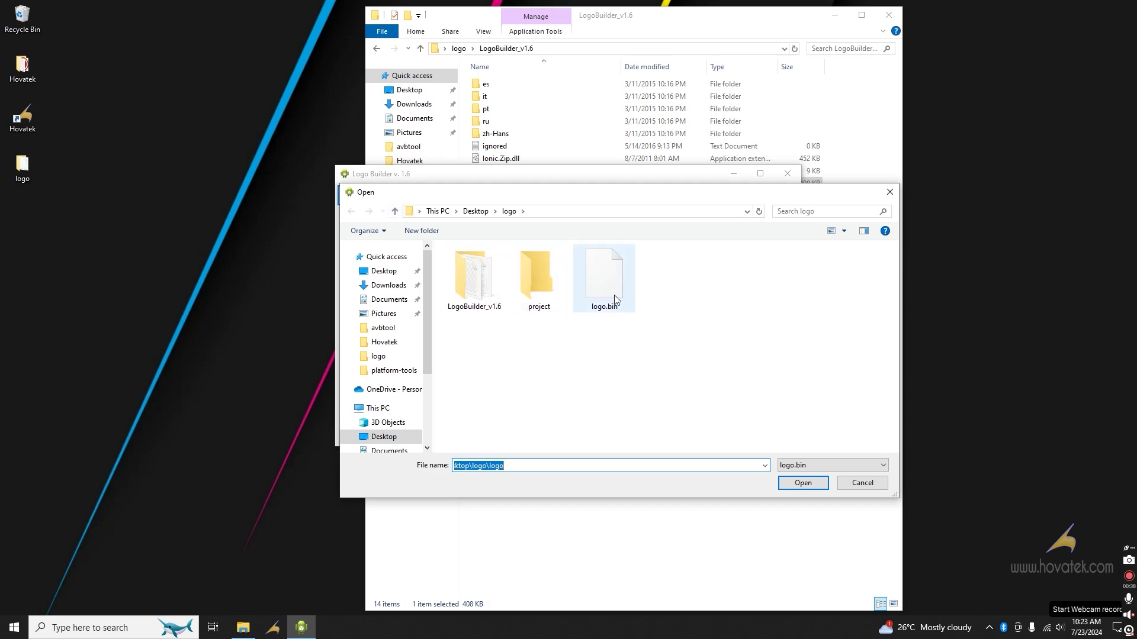
click(793, 486)
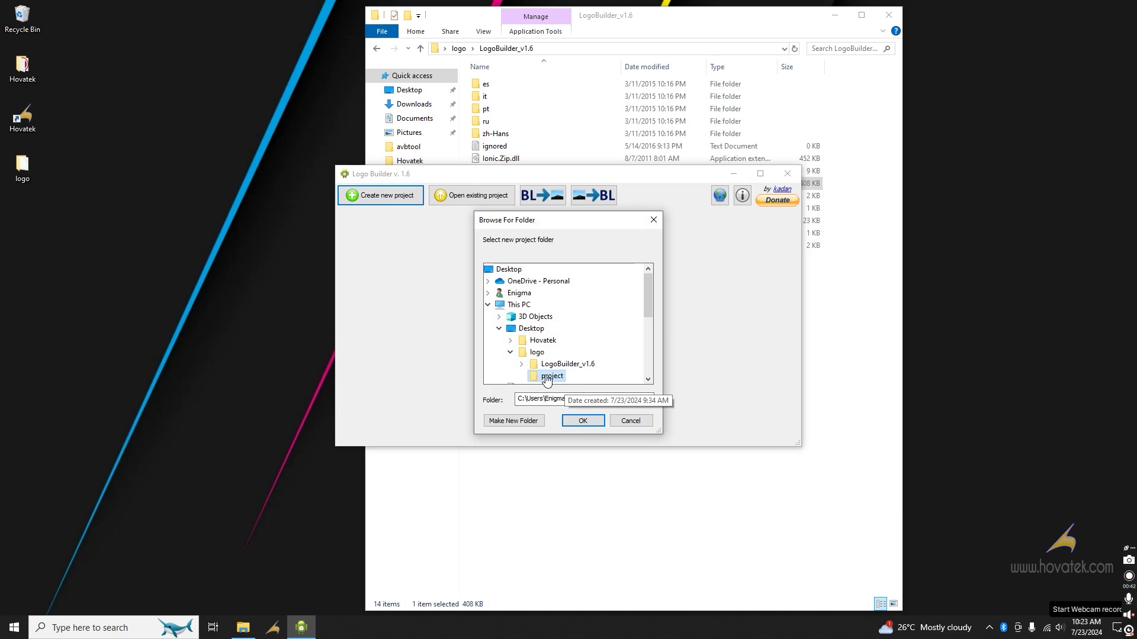
click(585, 422)
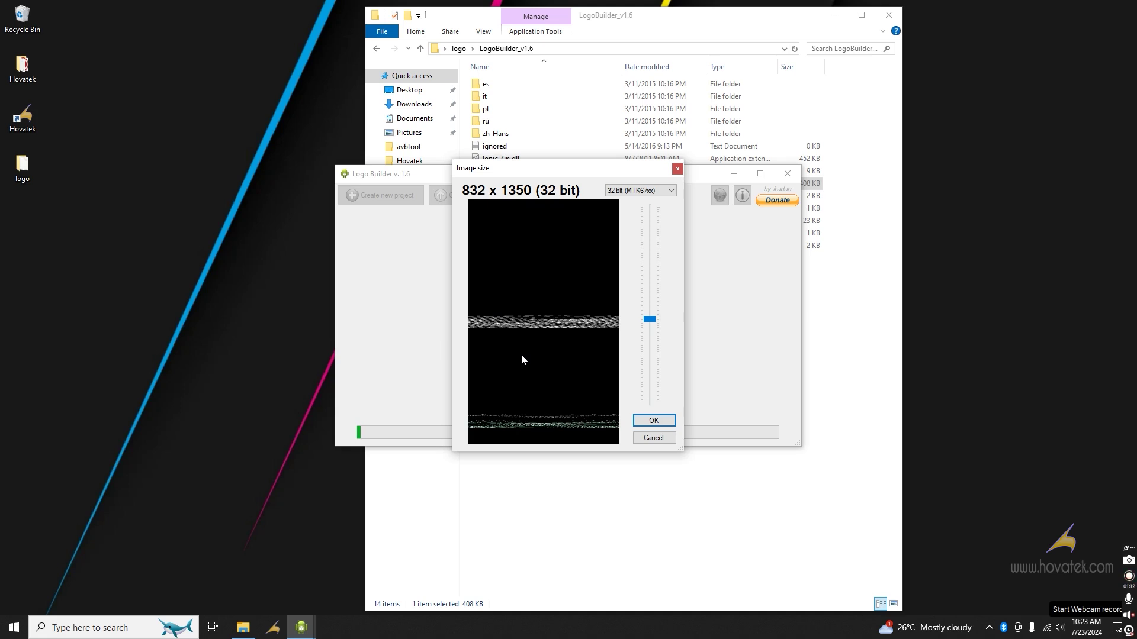
Size the first images: Blackview screen 720 x 1560, digits 46 x 69, and the percent sign.
click(646, 319)
drag(645, 318, 646, 326)
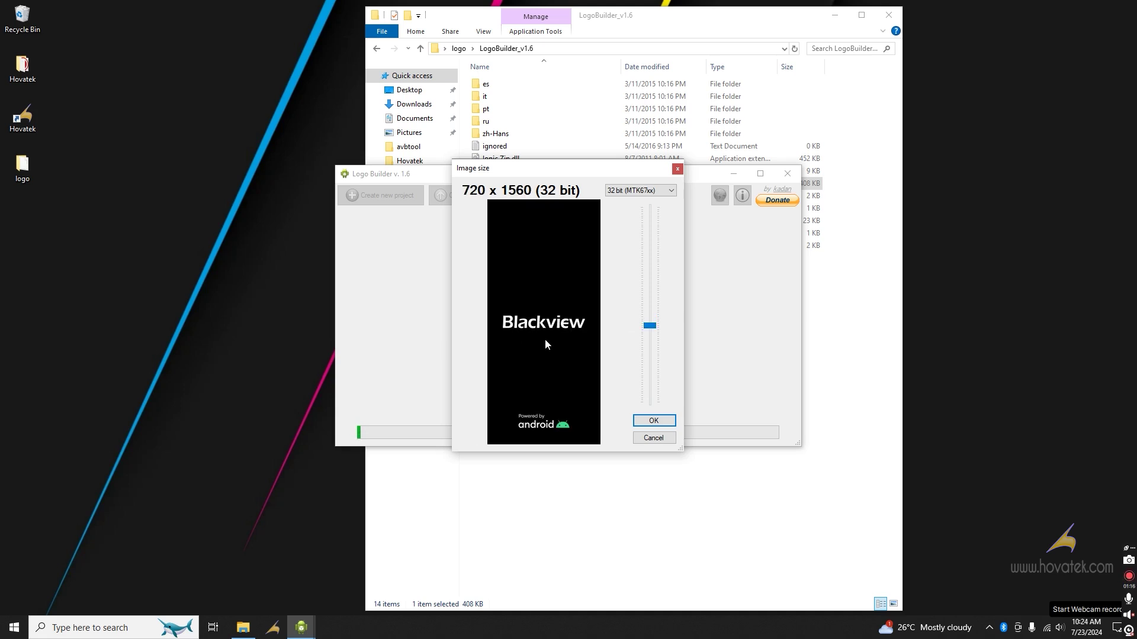
click(652, 423)
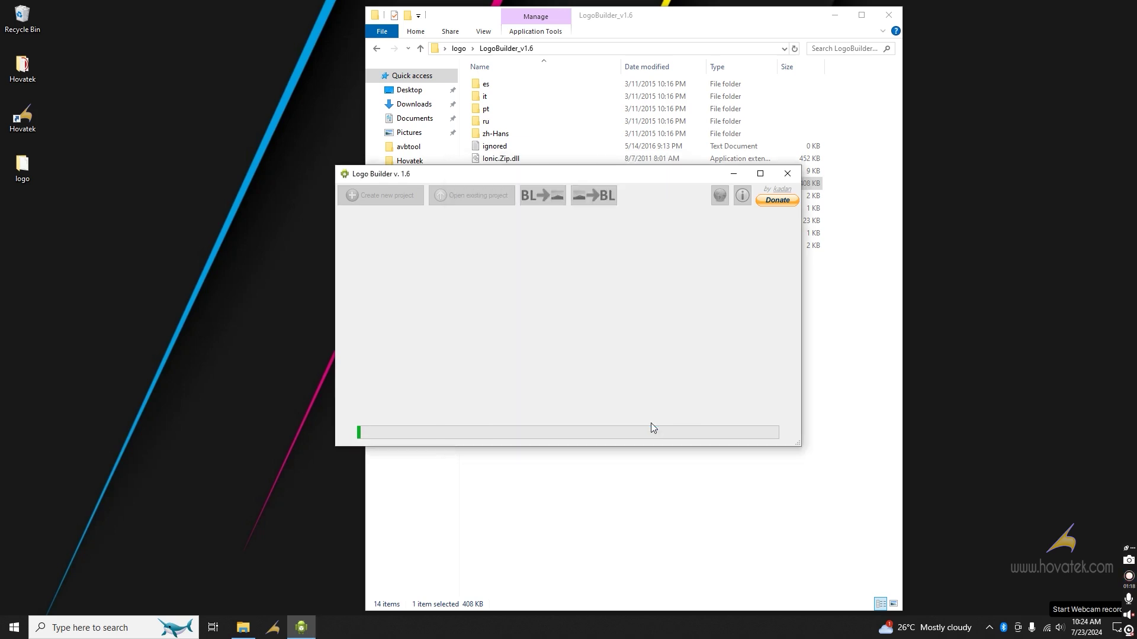
click(651, 279)
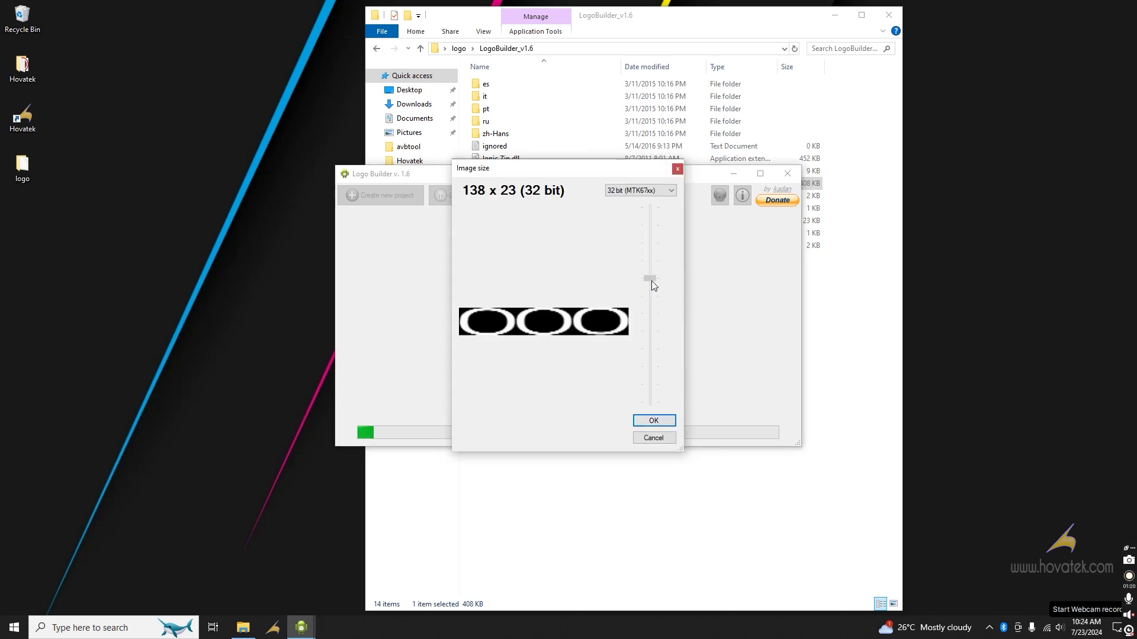
drag(652, 281, 650, 313)
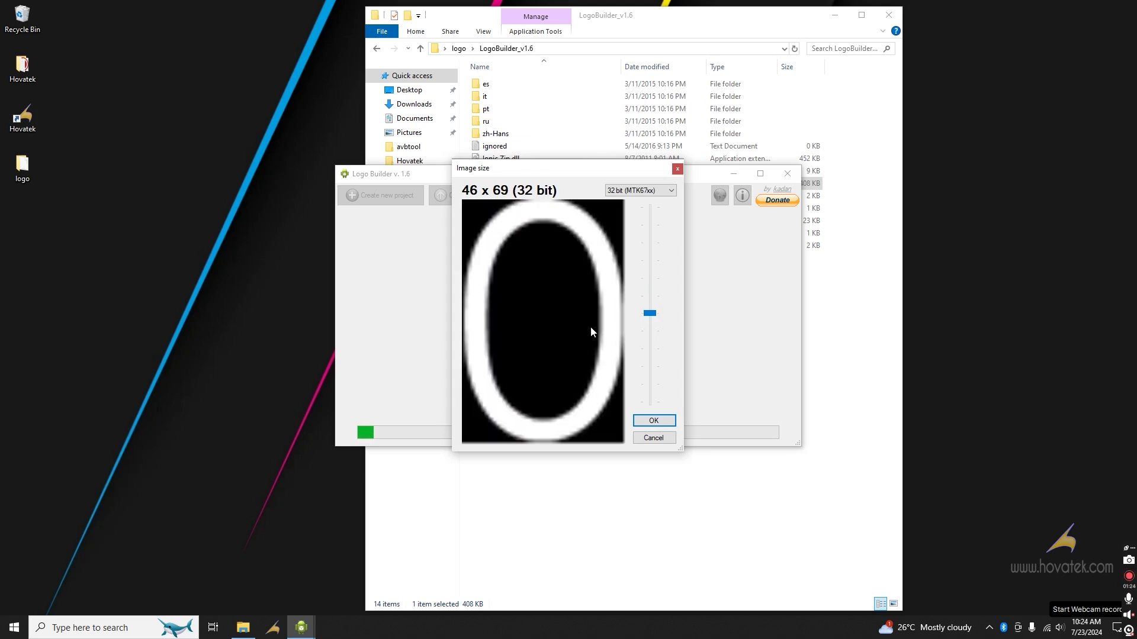
click(654, 420)
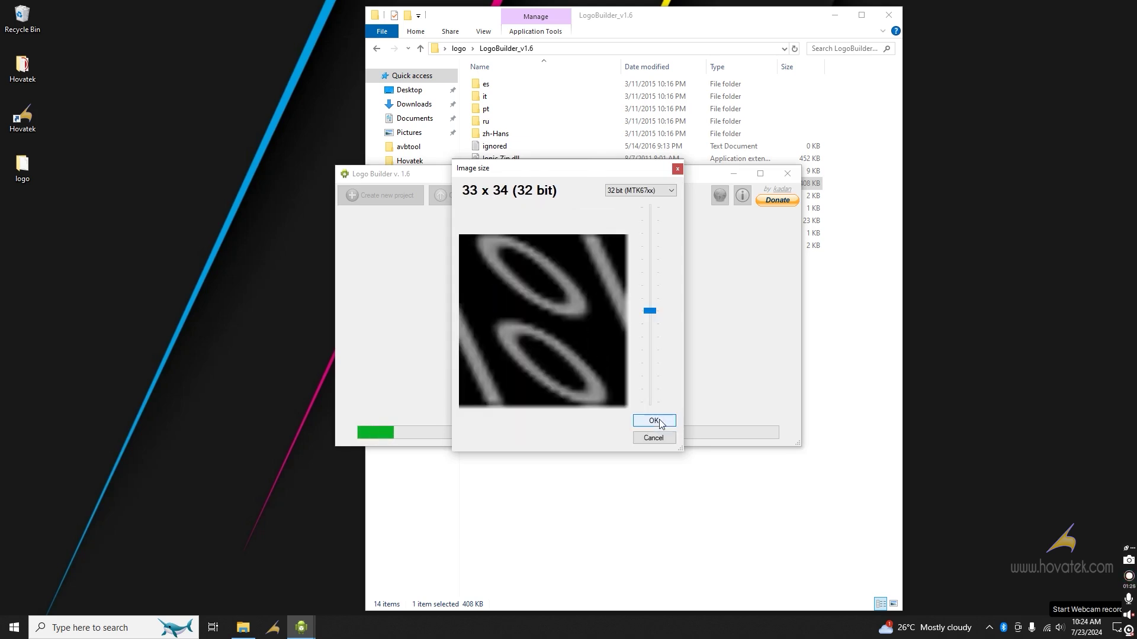
mouse_move(650, 313)
mouse_down()
mouse_move(651, 326)
mouse_move(650, 299)
mouse_up()
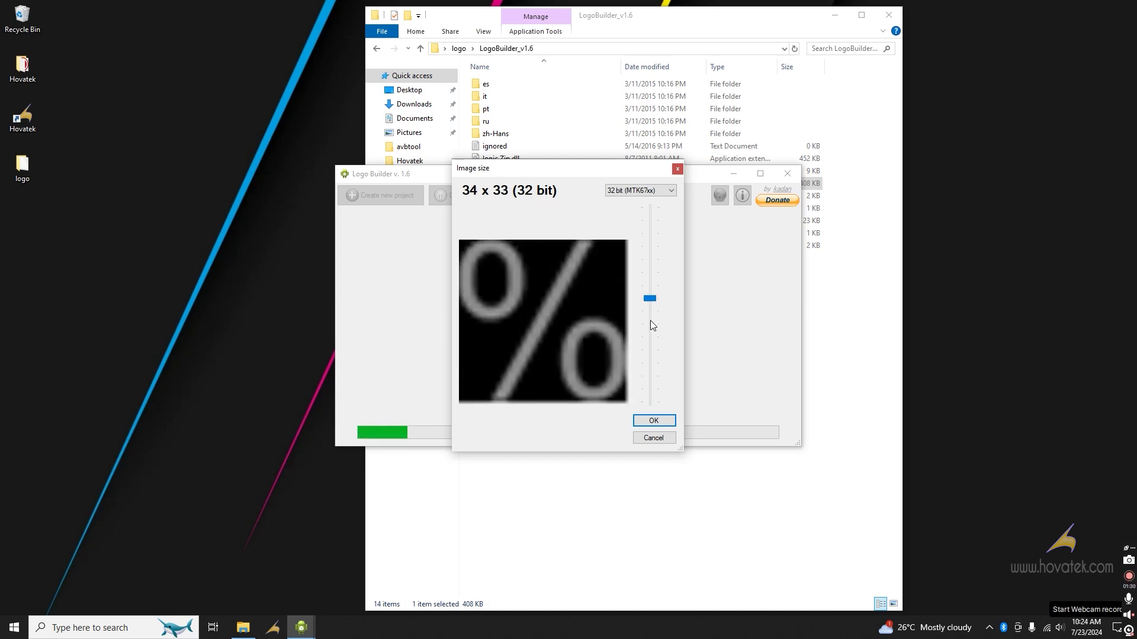
click(653, 421)
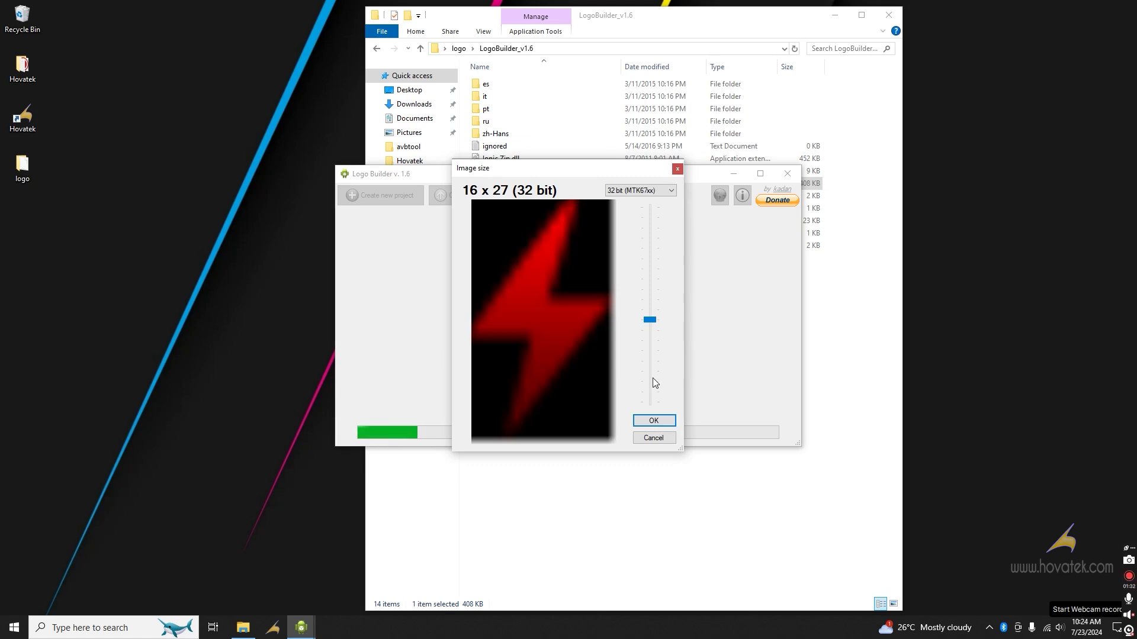
Size the remaining images: lightning, 208 x 160 and 100 x 120 arcs, and the 544 x 104 image.
mouse_move(653, 321)
mouse_down()
mouse_move(650, 303)
mouse_move(650, 317)
mouse_up()
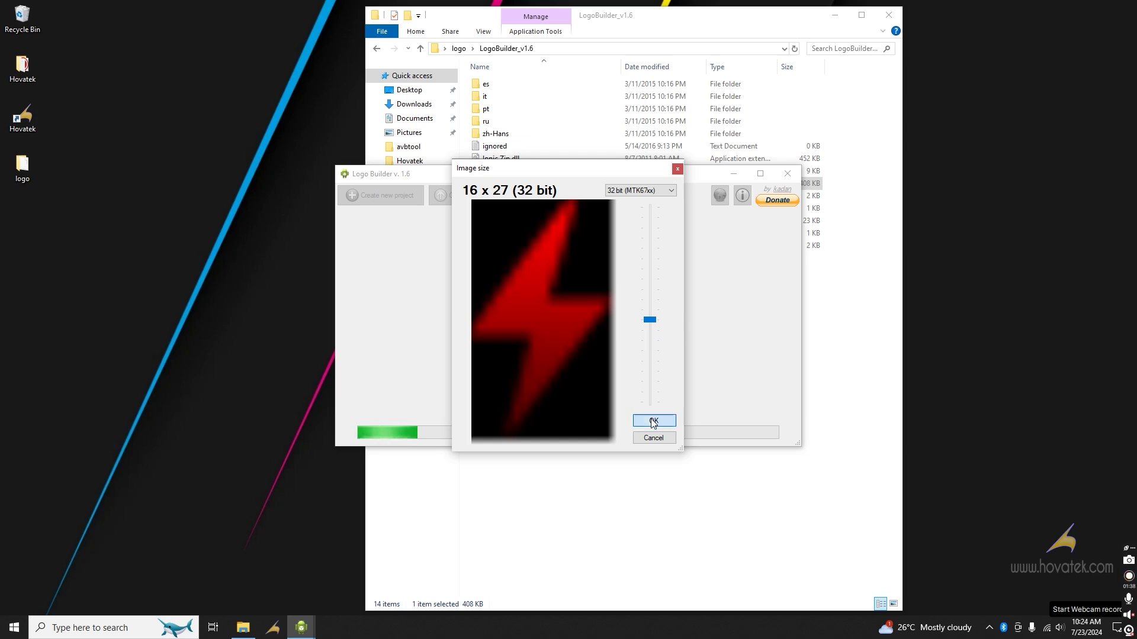
scroll(652, 403, up, 2)
mouse_move(650, 311)
mouse_down()
mouse_move(649, 278)
mouse_move(649, 307)
mouse_up()
click(654, 421)
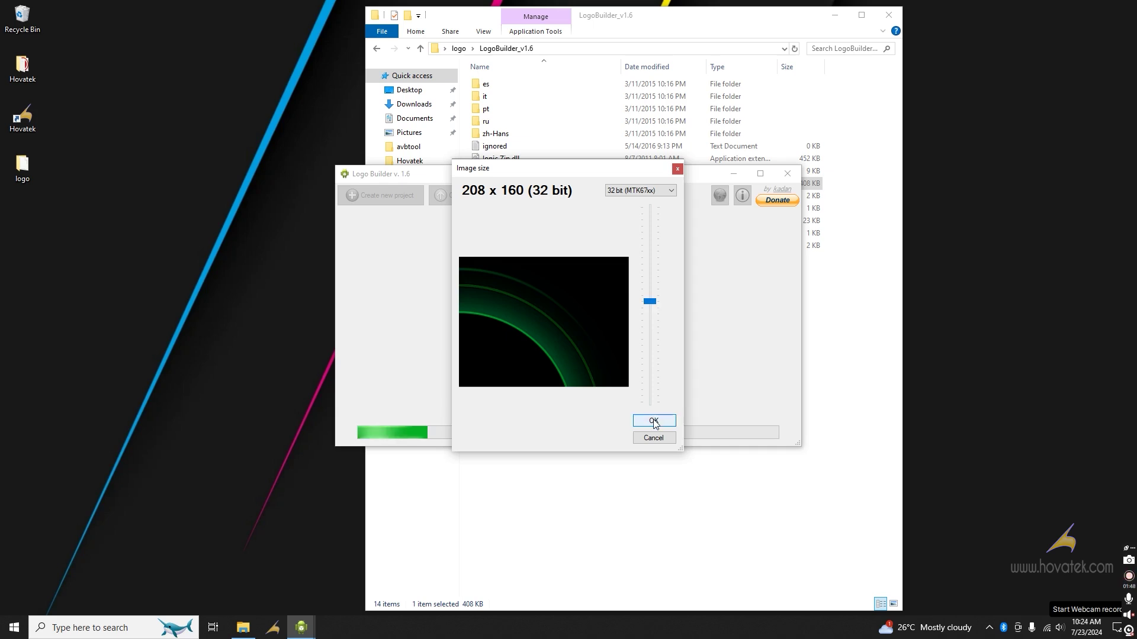
click(653, 421)
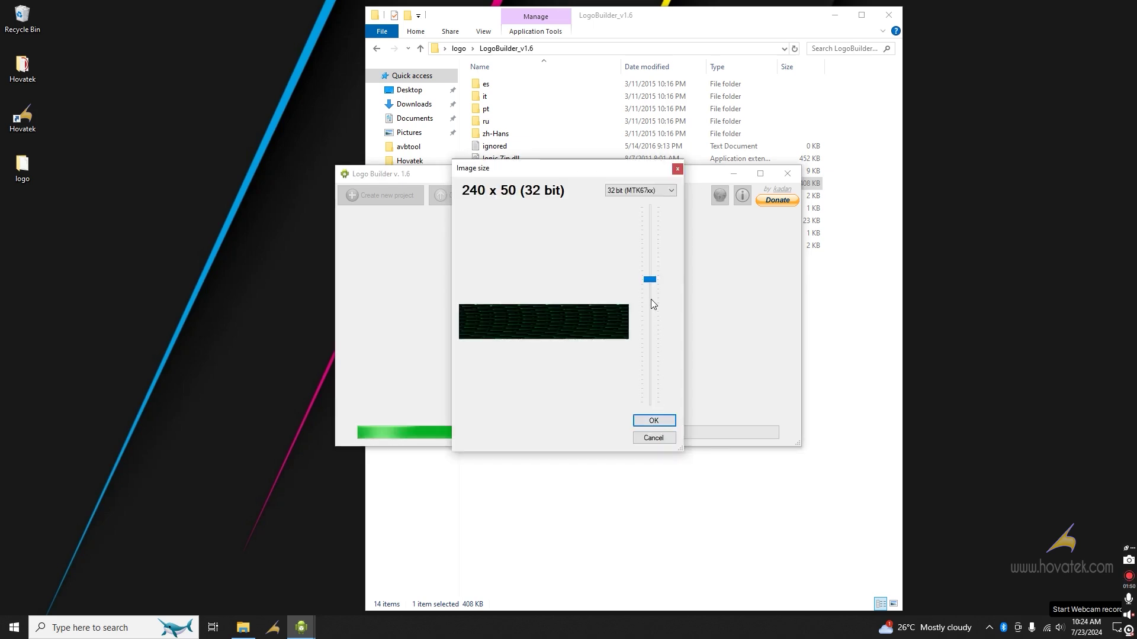
drag(649, 283, 649, 314)
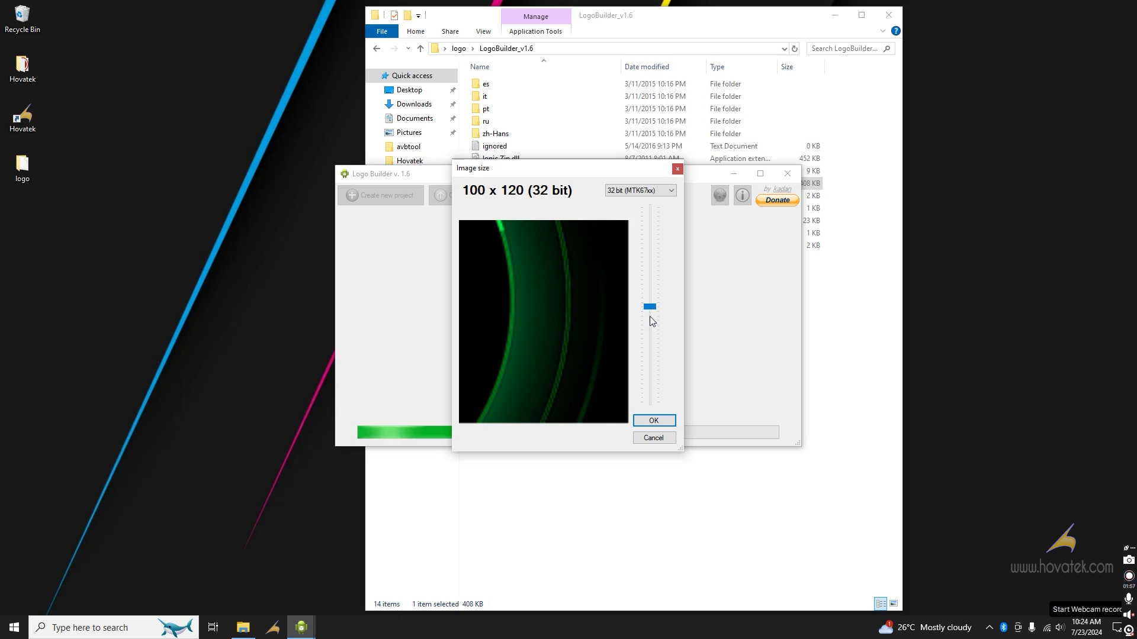
click(650, 417)
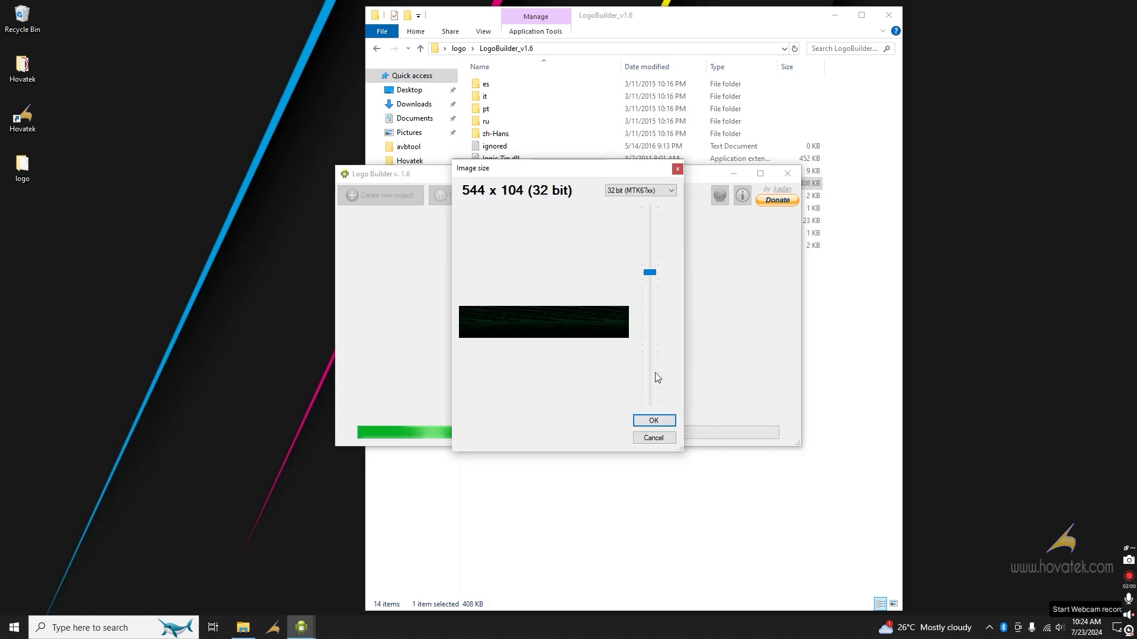
mouse_move(648, 268)
mouse_down()
mouse_move(649, 296)
mouse_move(650, 286)
mouse_up()
click(653, 418)
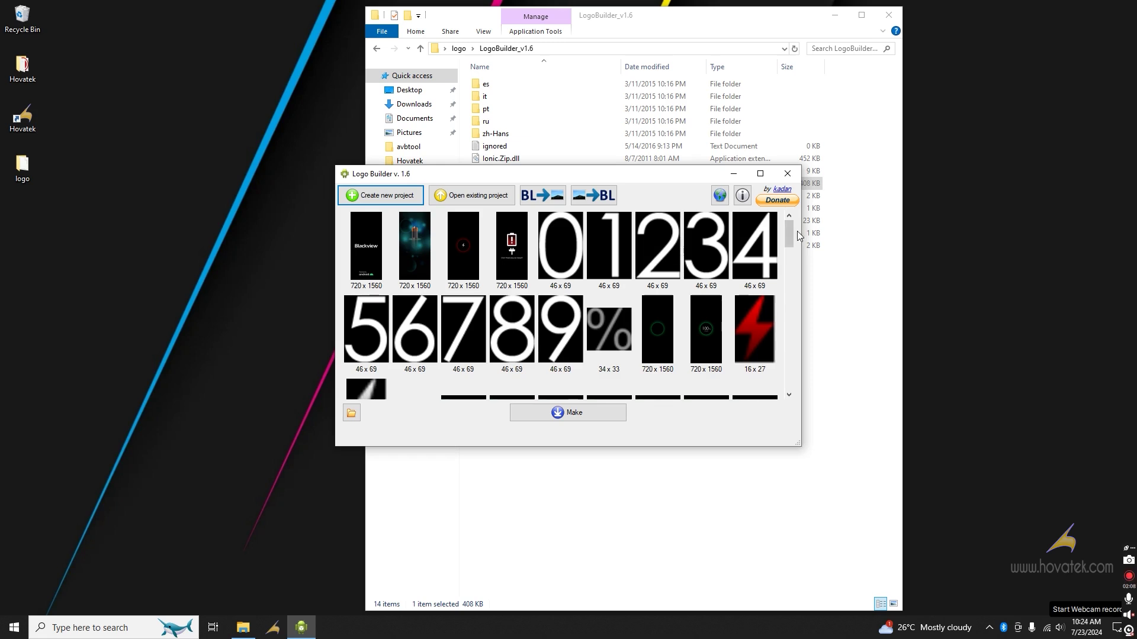
Inspect the Blackview and red lightning thumbnails without changing sizes, then minimize Logo Builder.
mouse_move(791, 237)
mouse_down()
mouse_move(787, 406)
mouse_move(791, 221)
mouse_up()
double_click(366, 276)
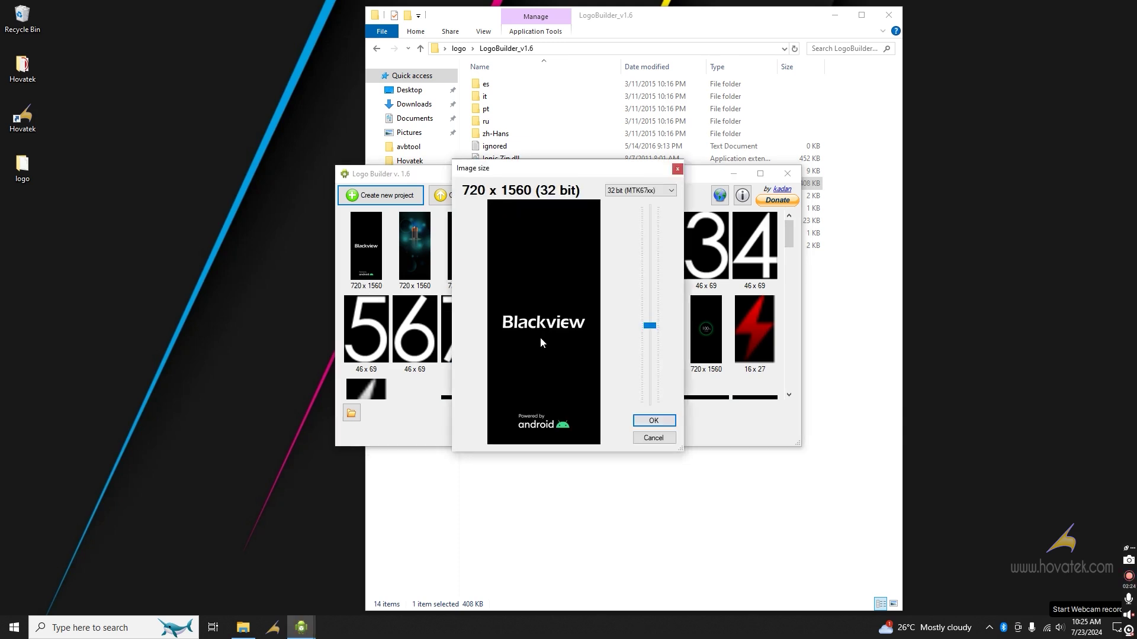
drag(651, 326, 649, 324)
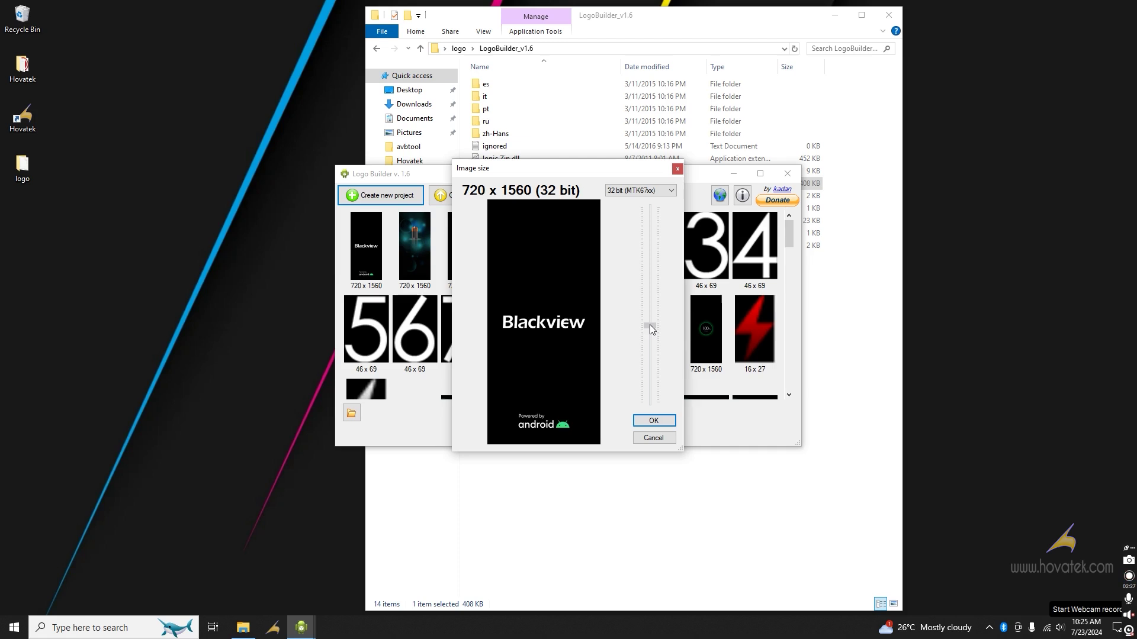
click(654, 420)
double_click(758, 371)
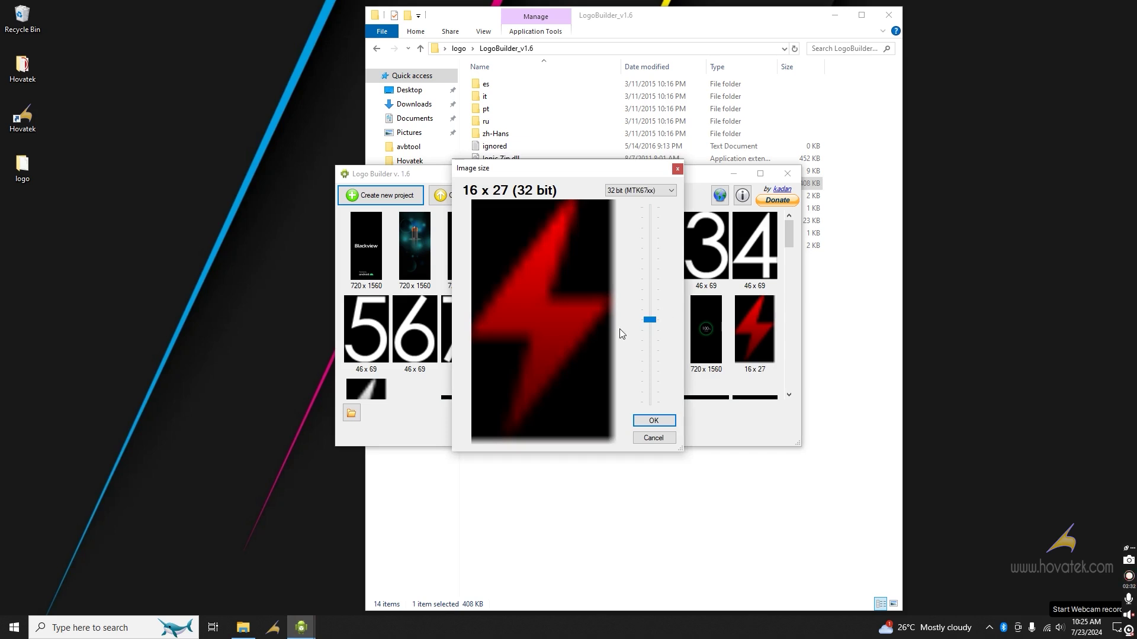
click(653, 421)
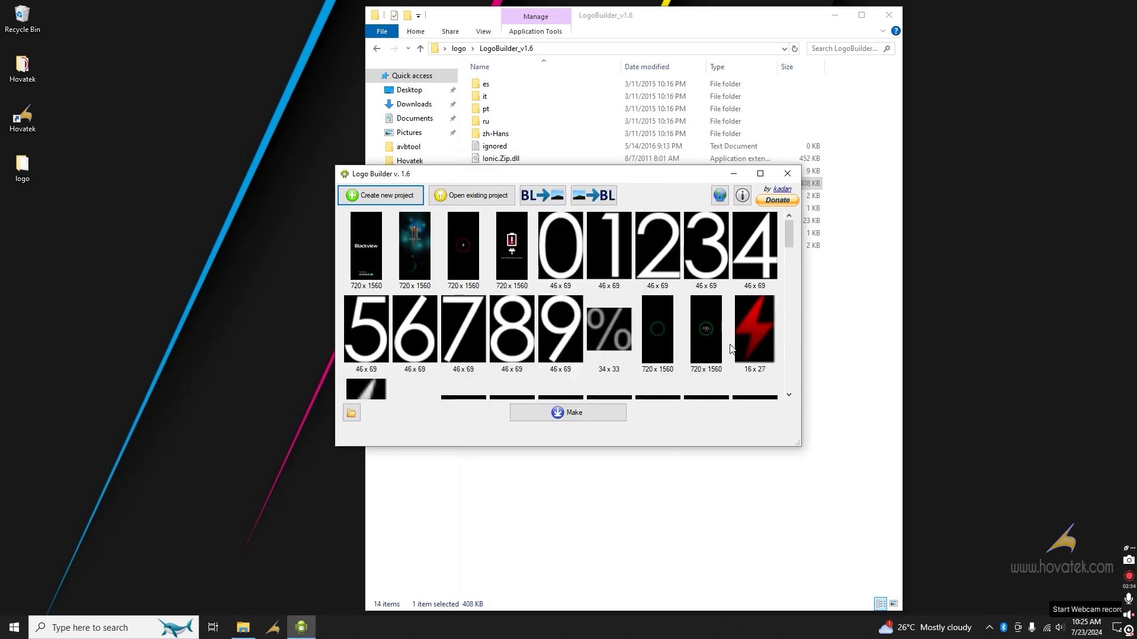
drag(789, 239, 789, 399)
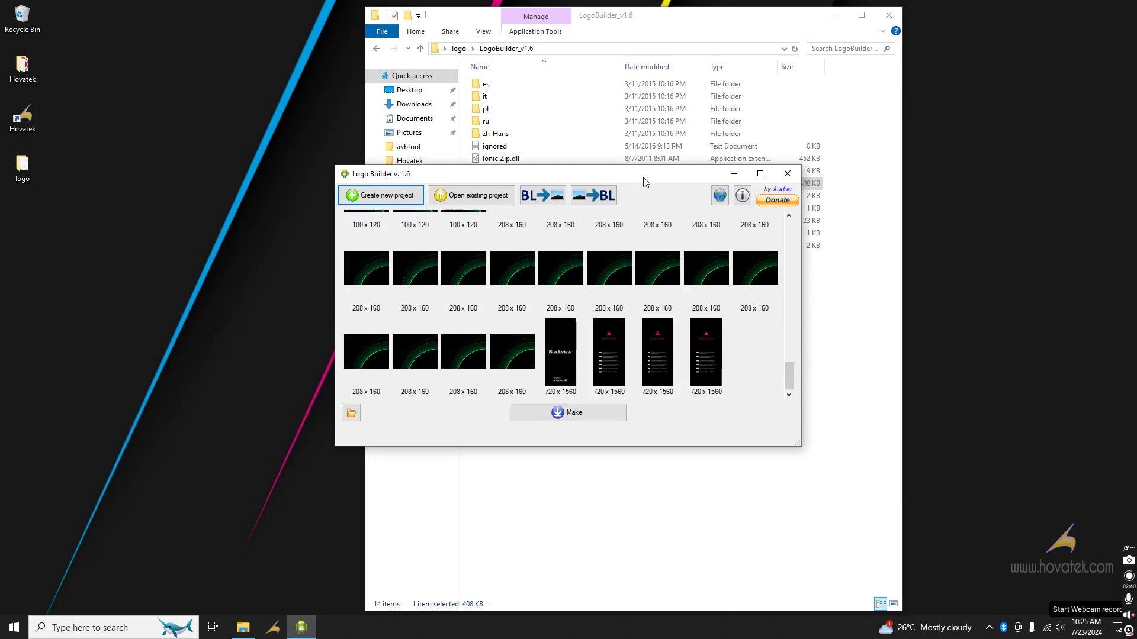
drag(645, 182, 720, 252)
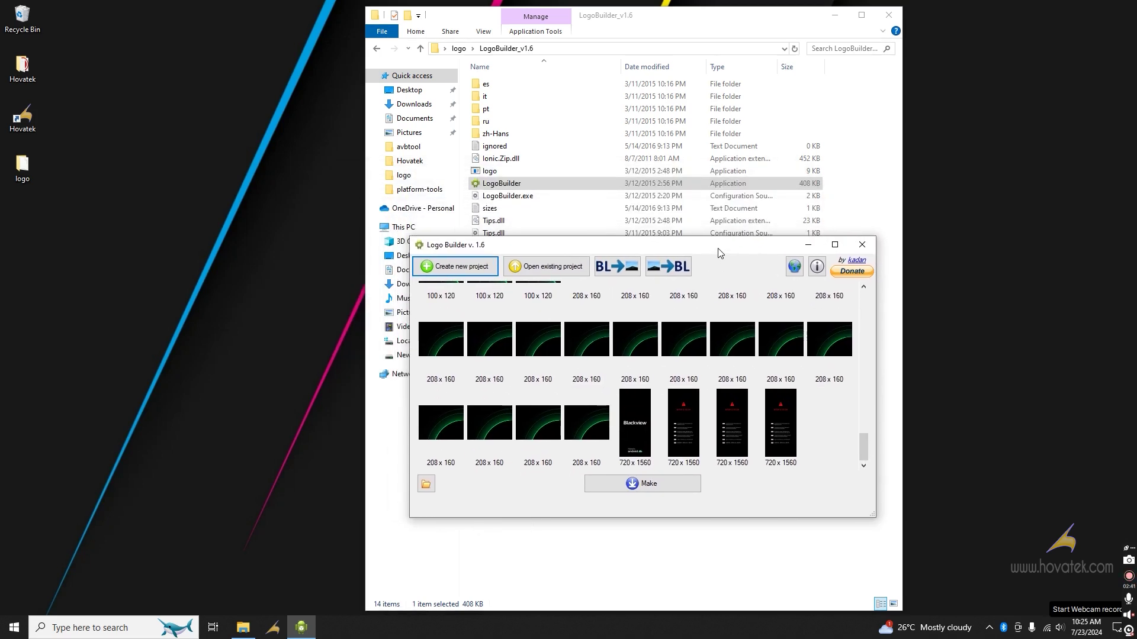
click(810, 245)
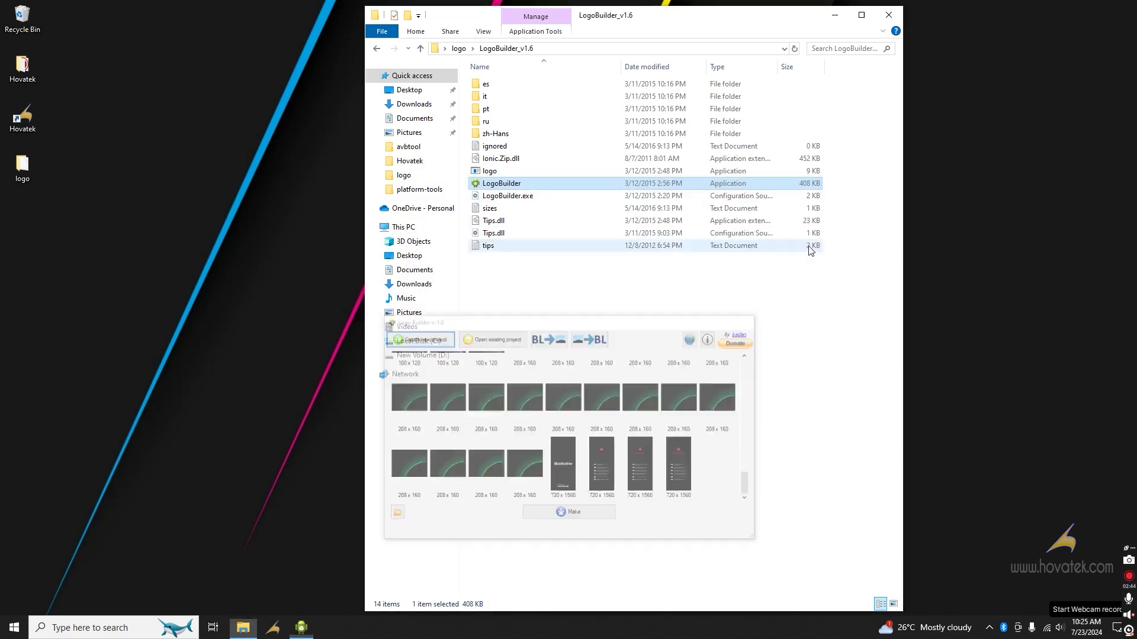
Open logo\project and preview img123 and the Blackview boot image img122.
click(460, 49)
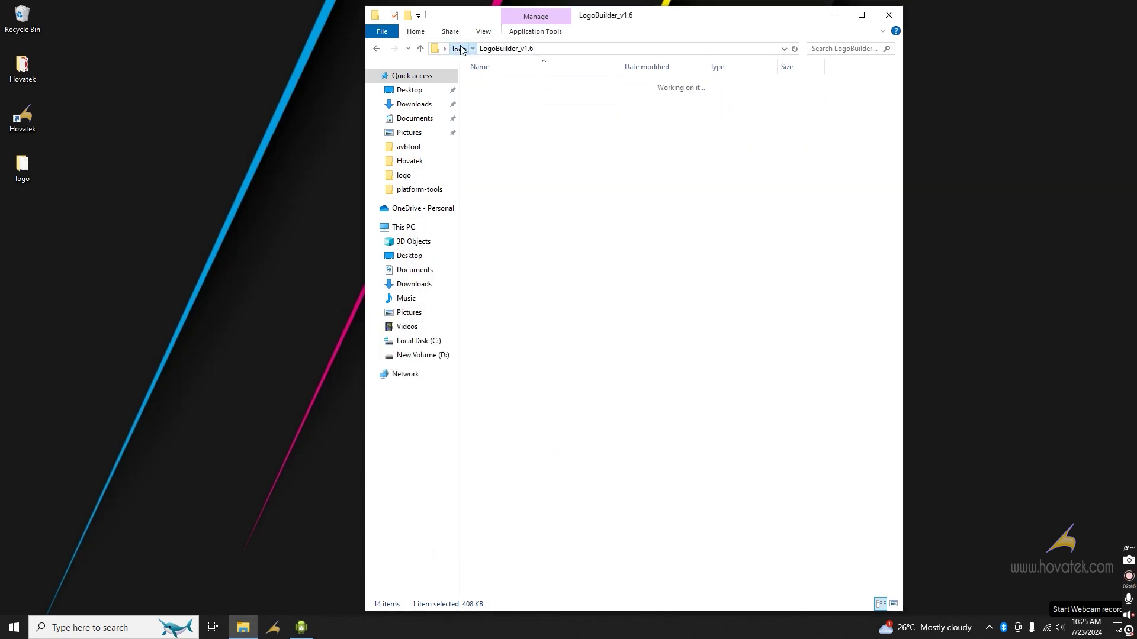
double_click(505, 96)
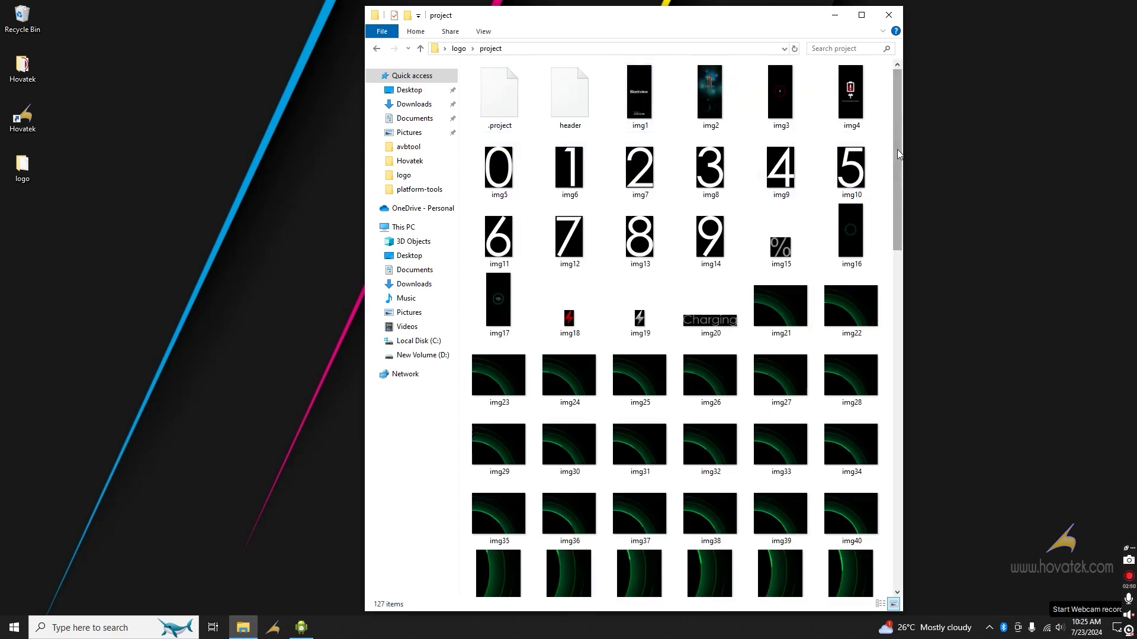
drag(898, 154, 899, 526)
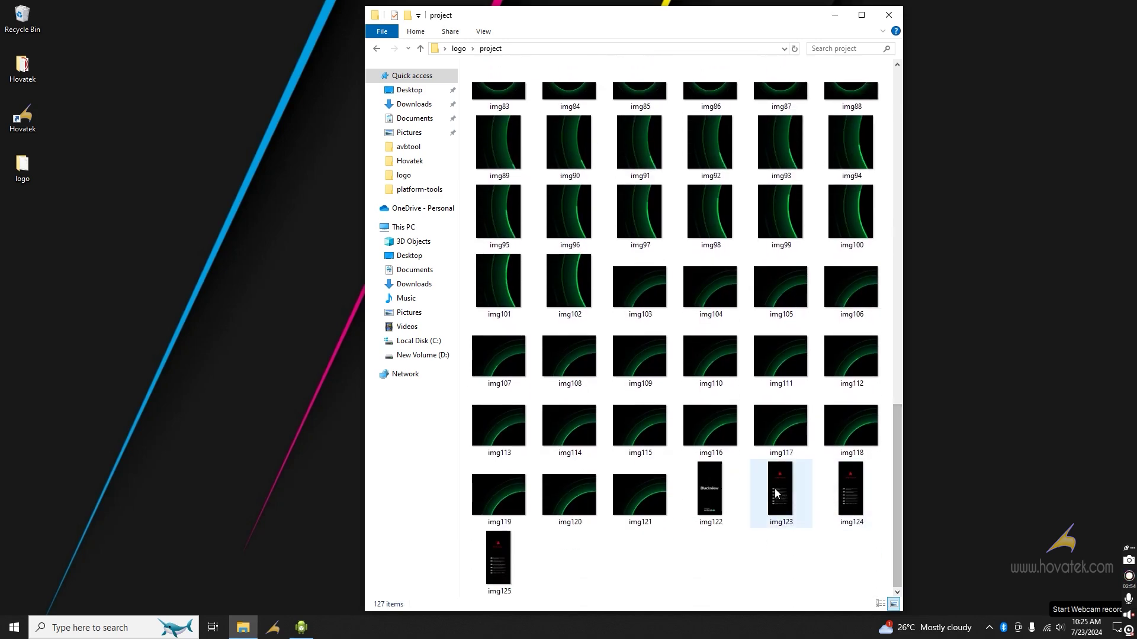
double_click(781, 490)
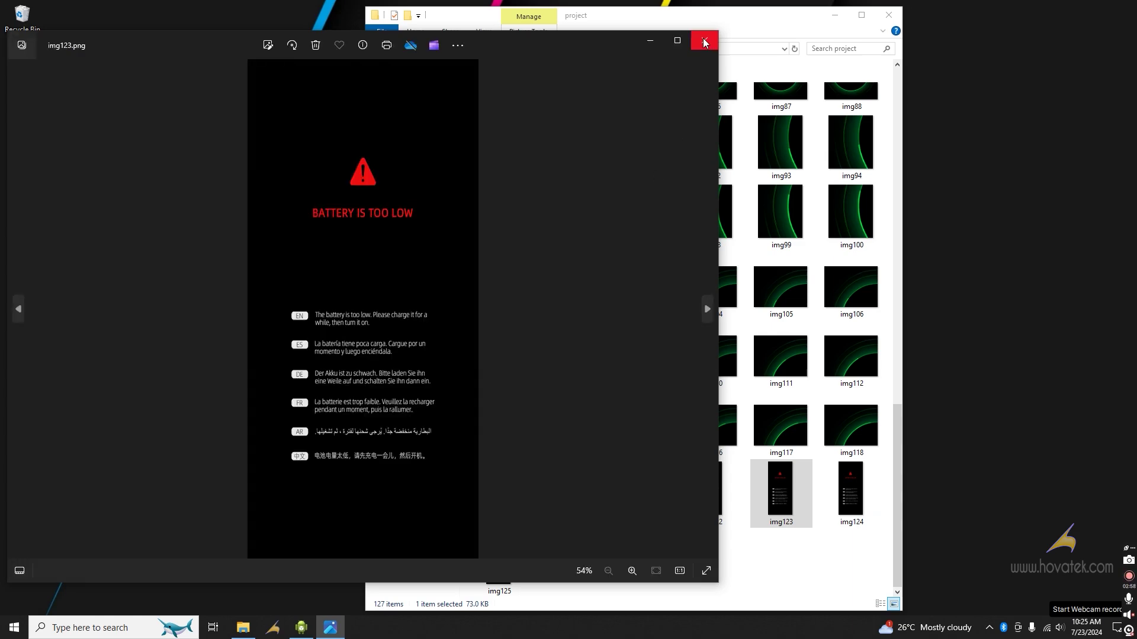
click(705, 42)
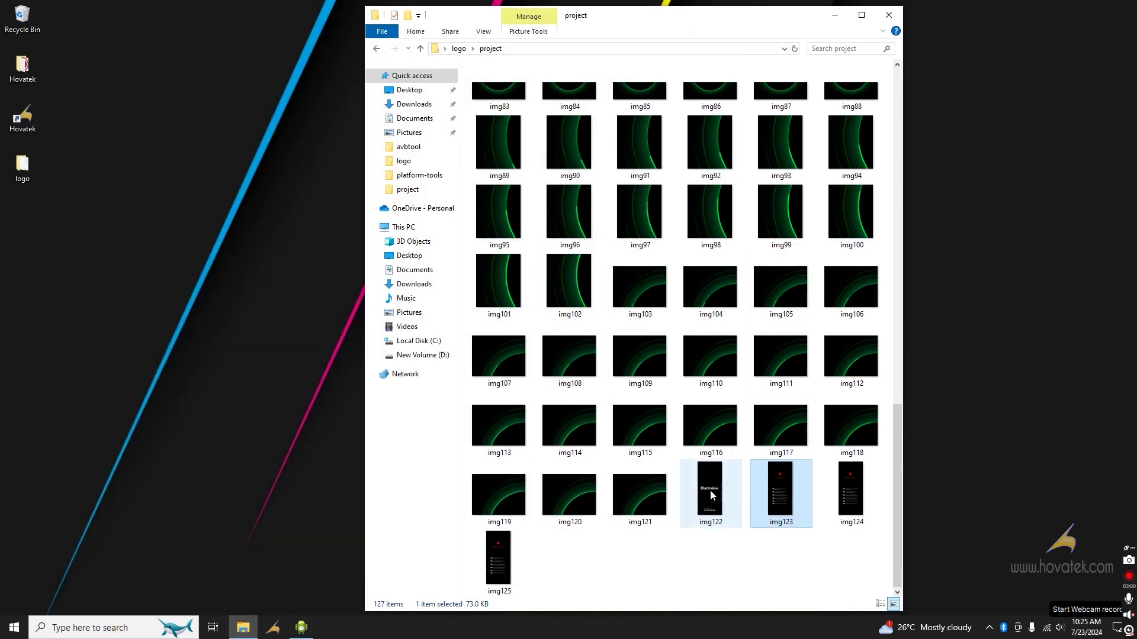
double_click(711, 494)
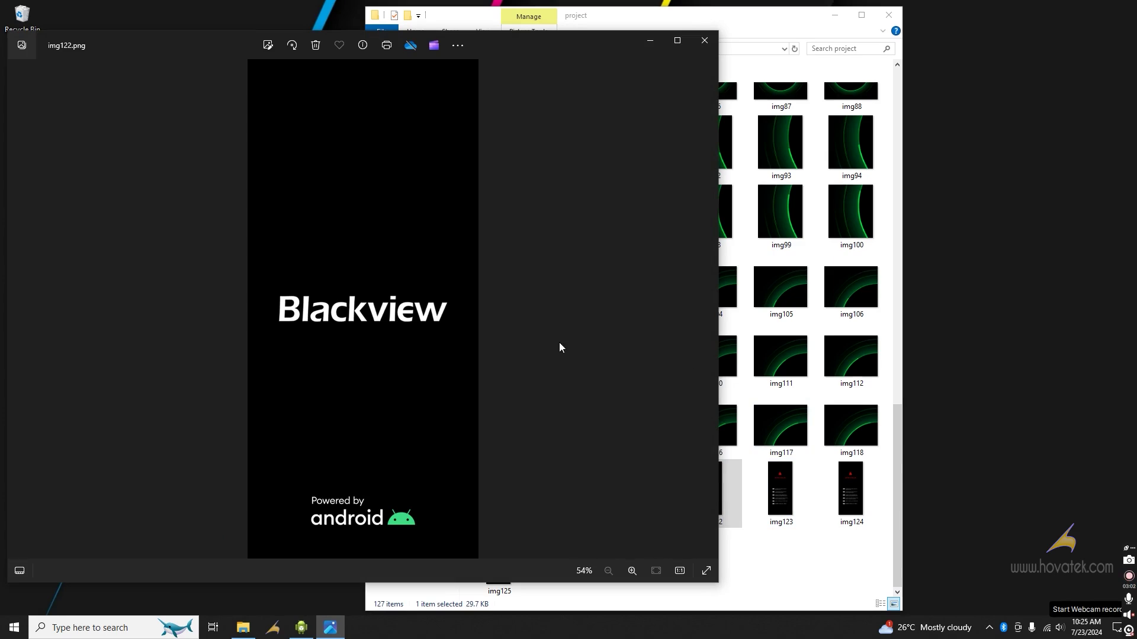
click(704, 40)
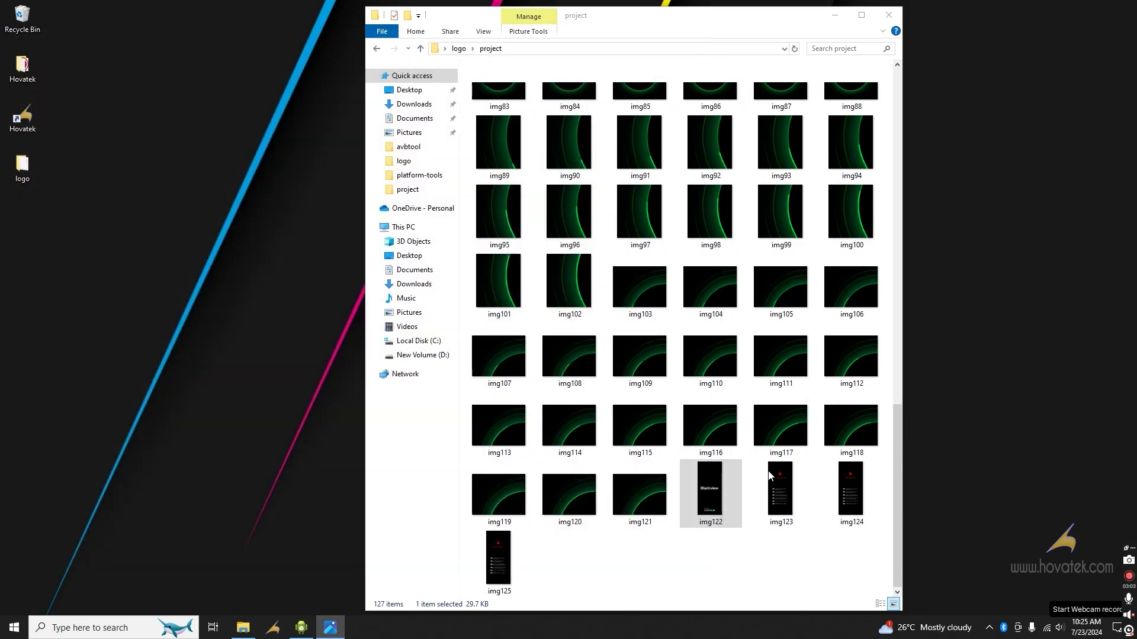
Scroll through the 127 files, selecting img1 and img122 in turn.
drag(894, 542, 892, 279)
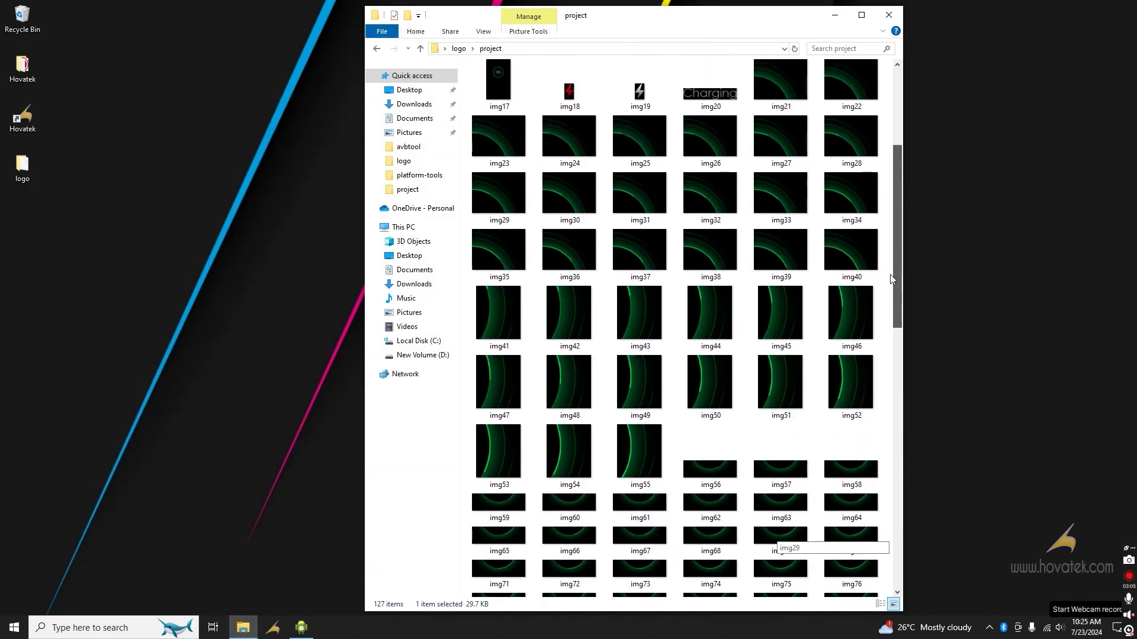
scroll(892, 278, up, 3)
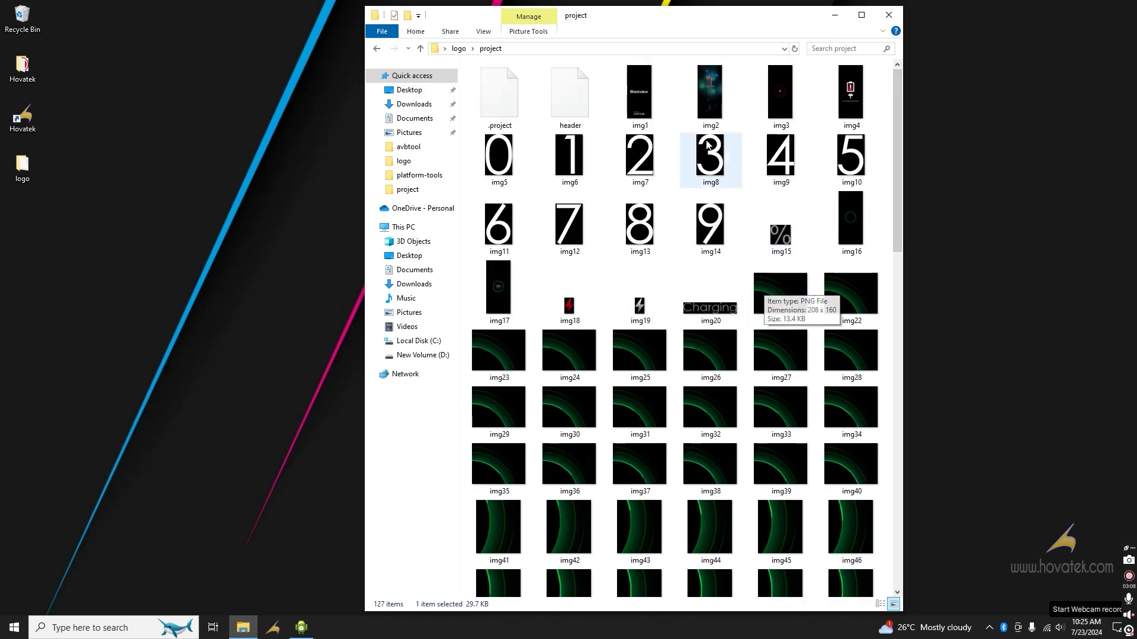
click(639, 95)
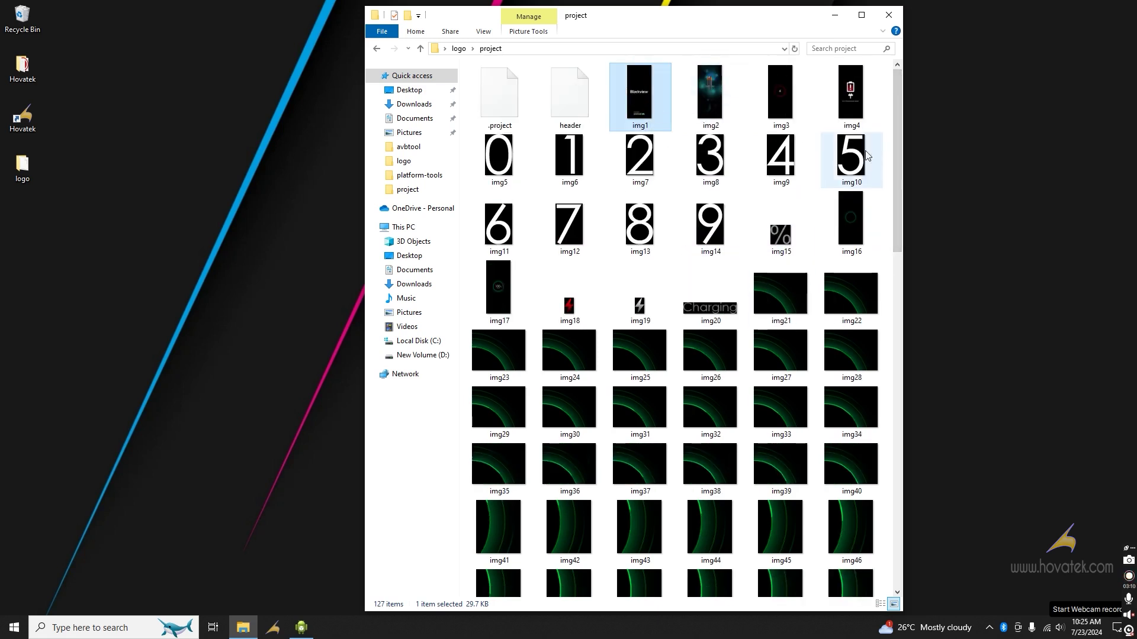
drag(900, 189, 908, 529)
click(709, 502)
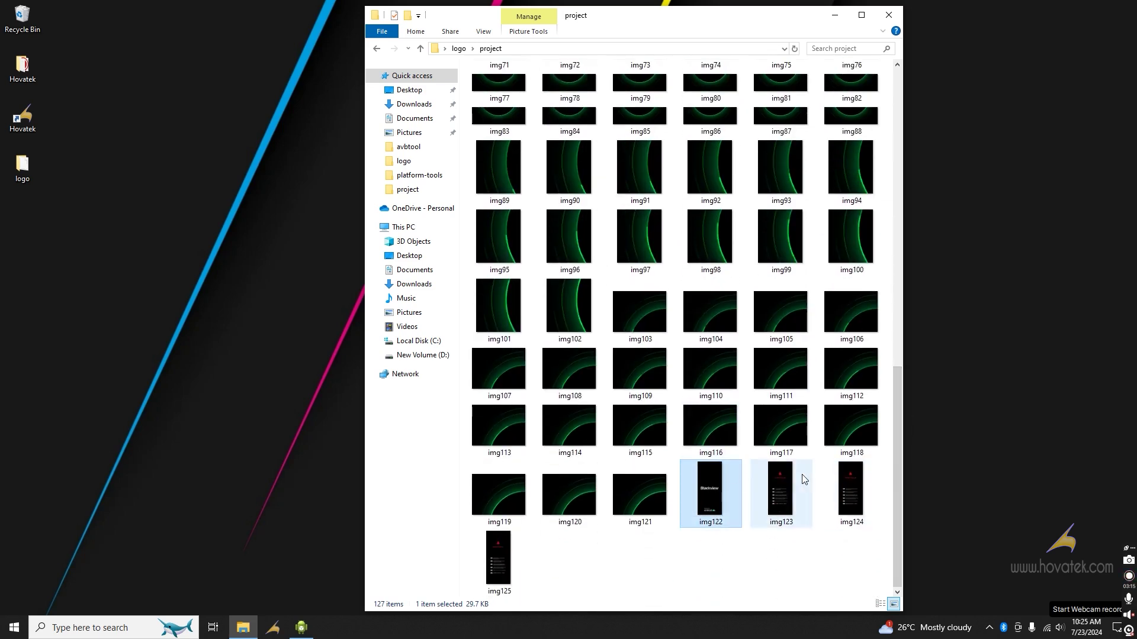
drag(895, 495, 900, 168)
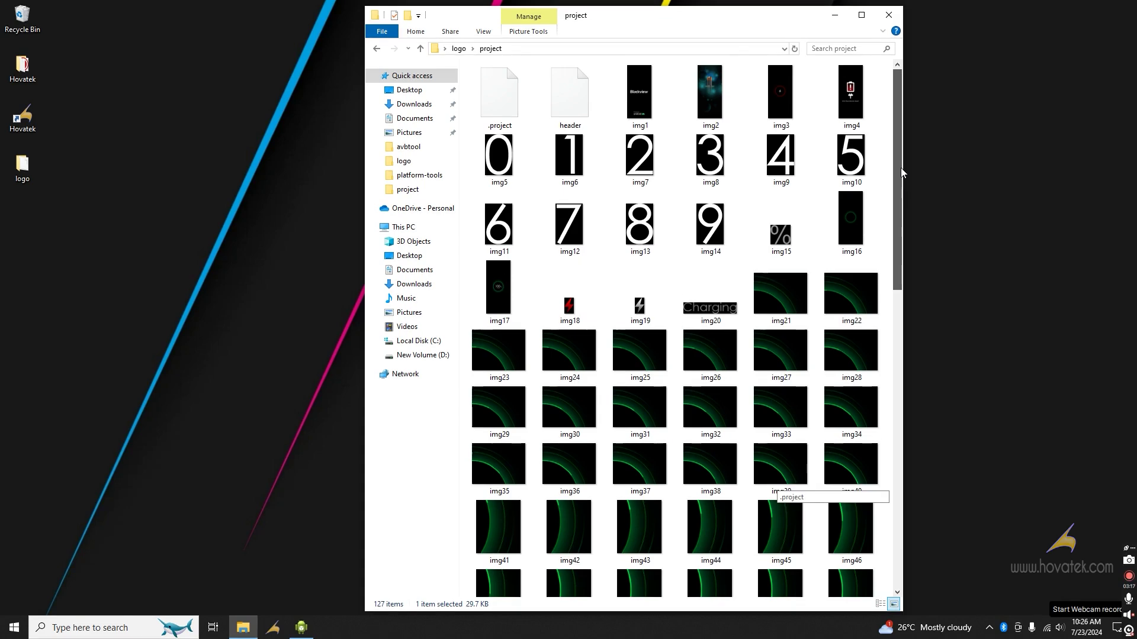
click(629, 112)
right_click(634, 105)
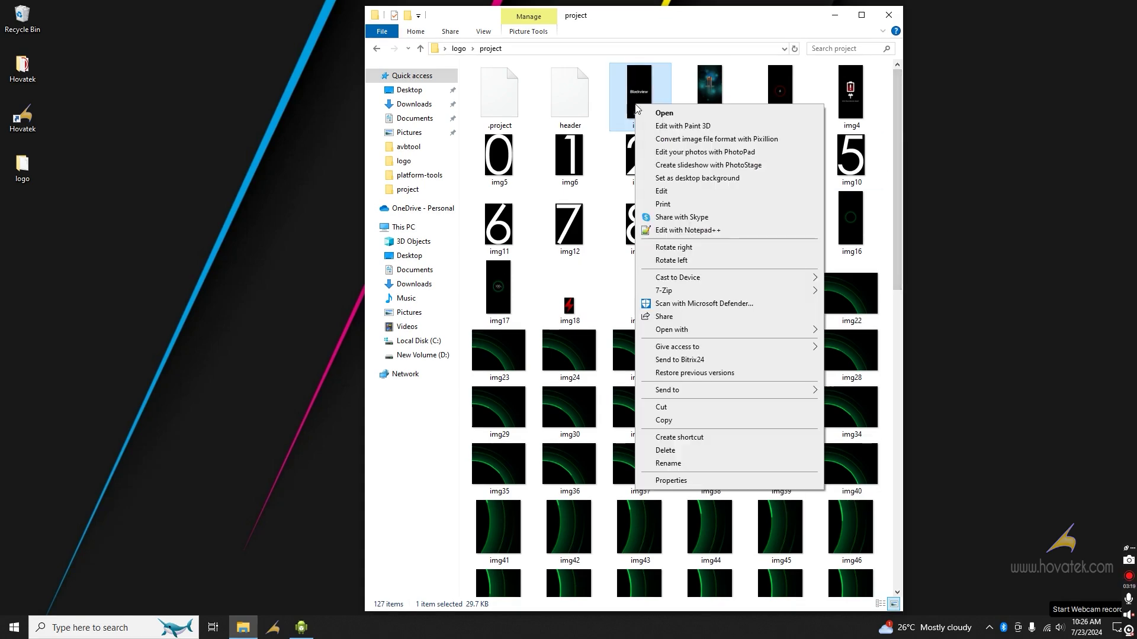
click(675, 481)
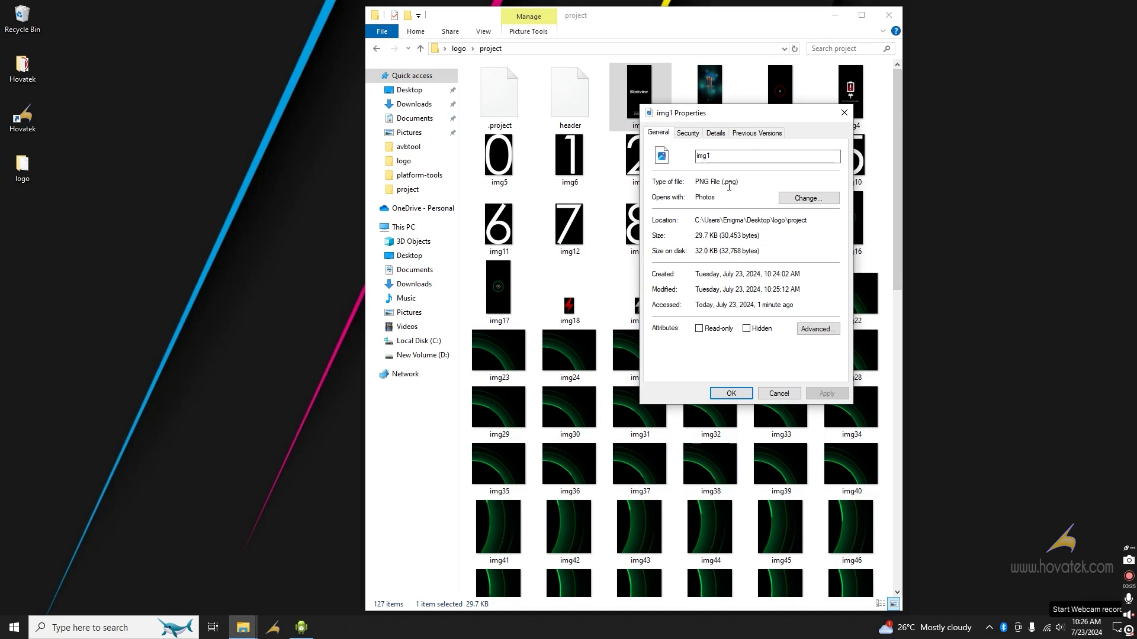
click(711, 135)
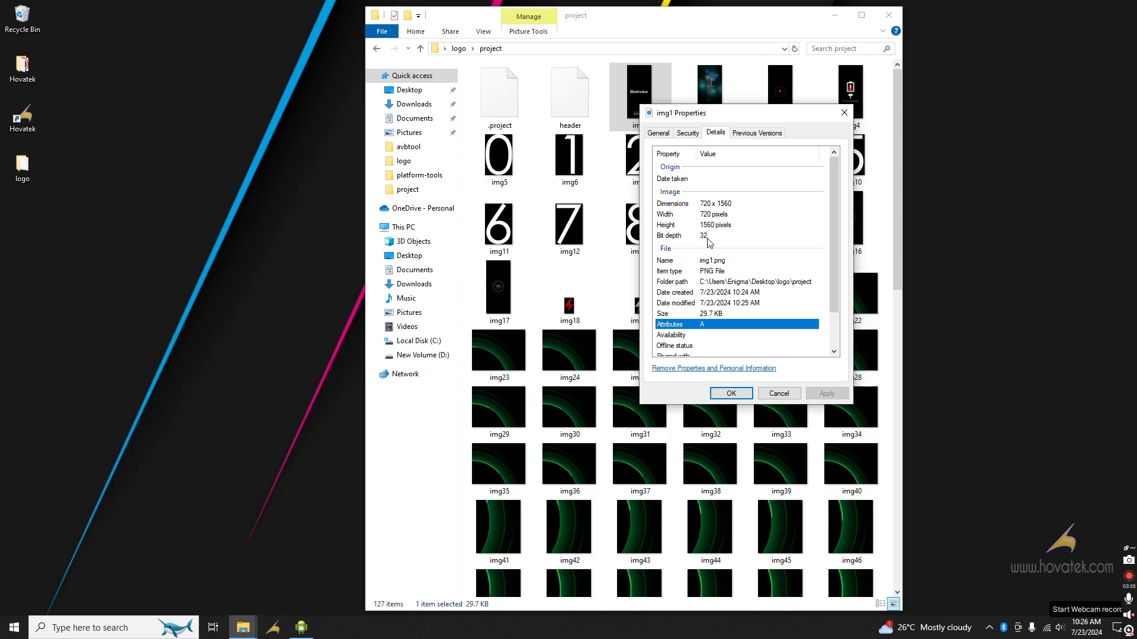
click(705, 203)
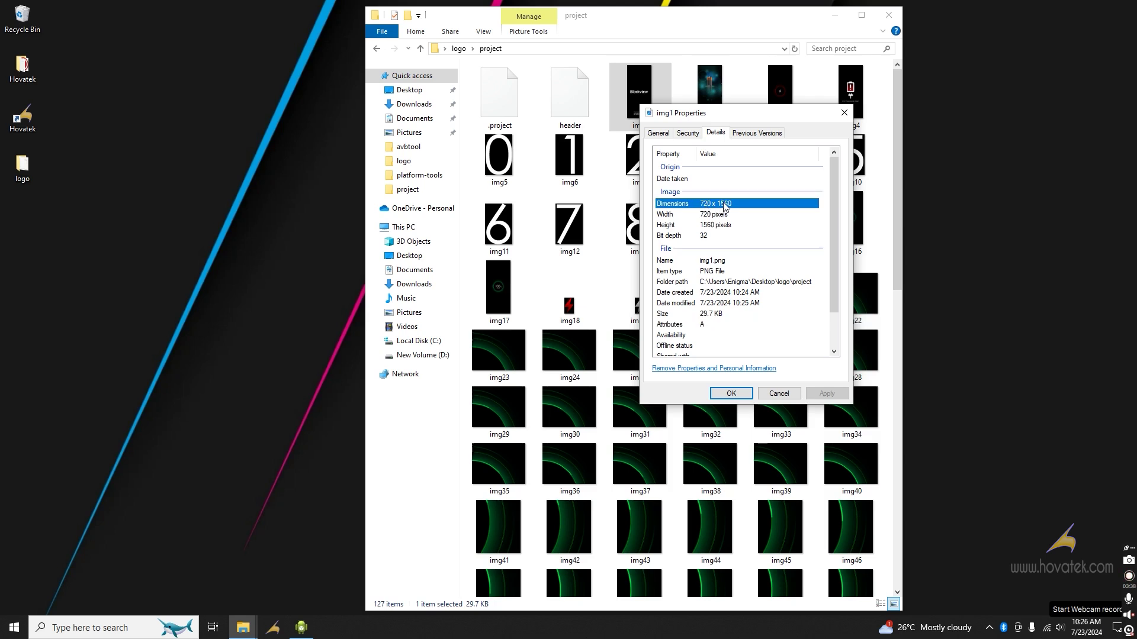
click(844, 114)
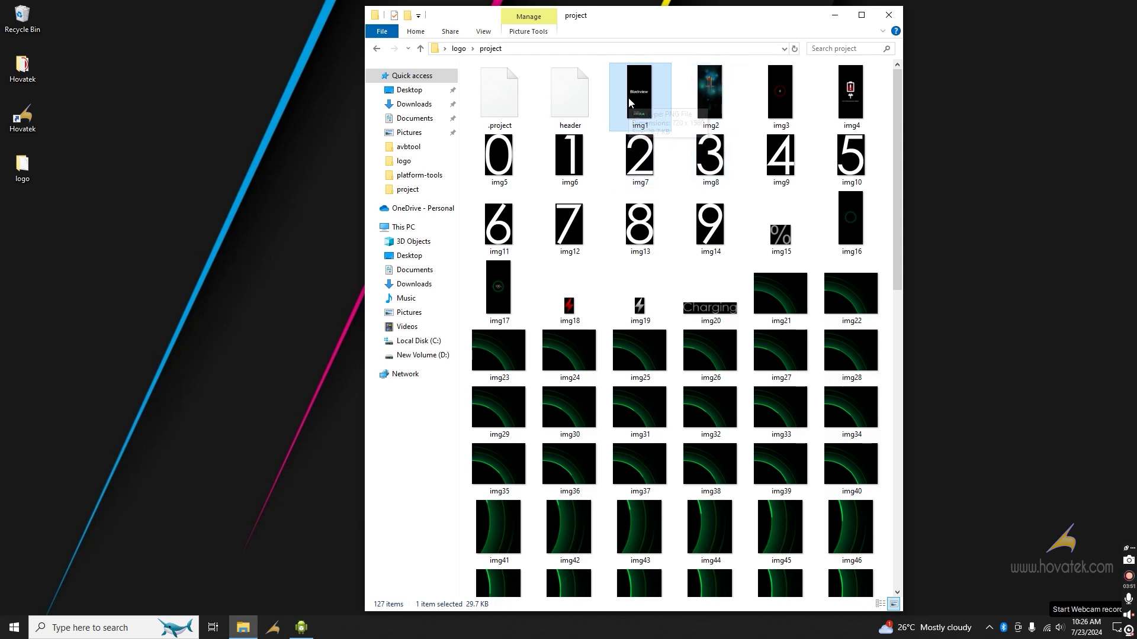
scroll(654, 254, down, 10)
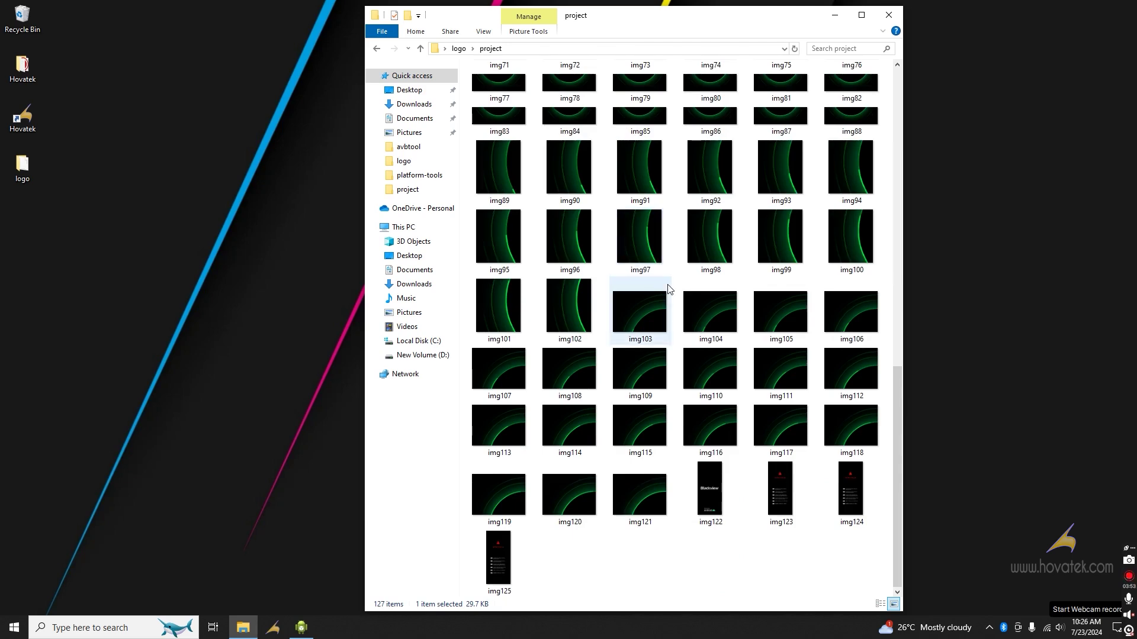
mouse_move(669, 289)
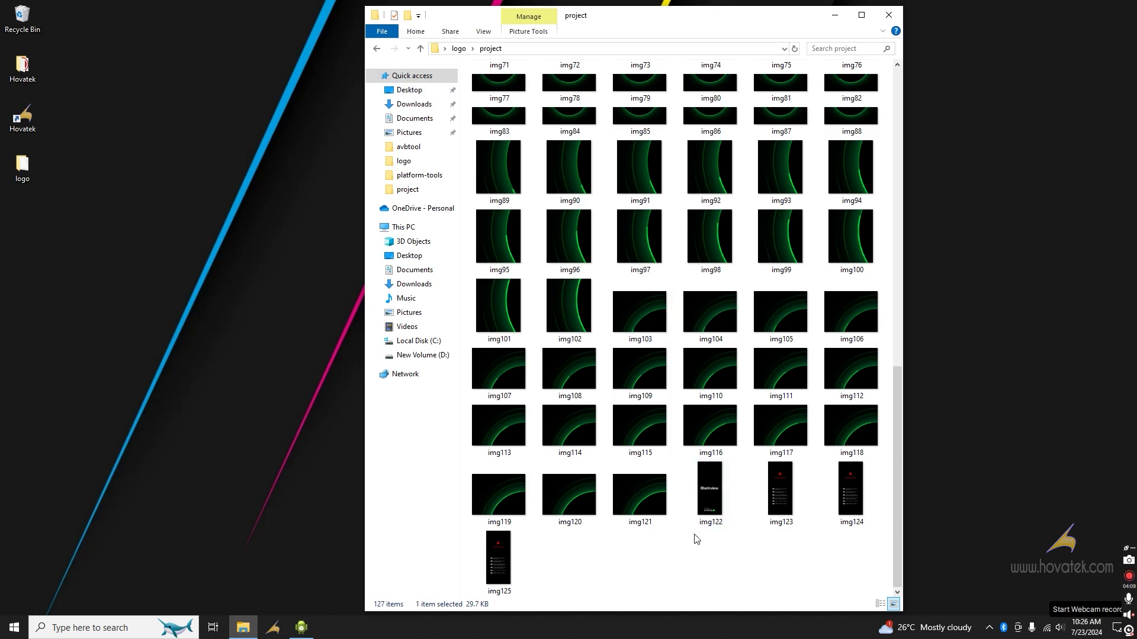
scroll(697, 535, up, 1)
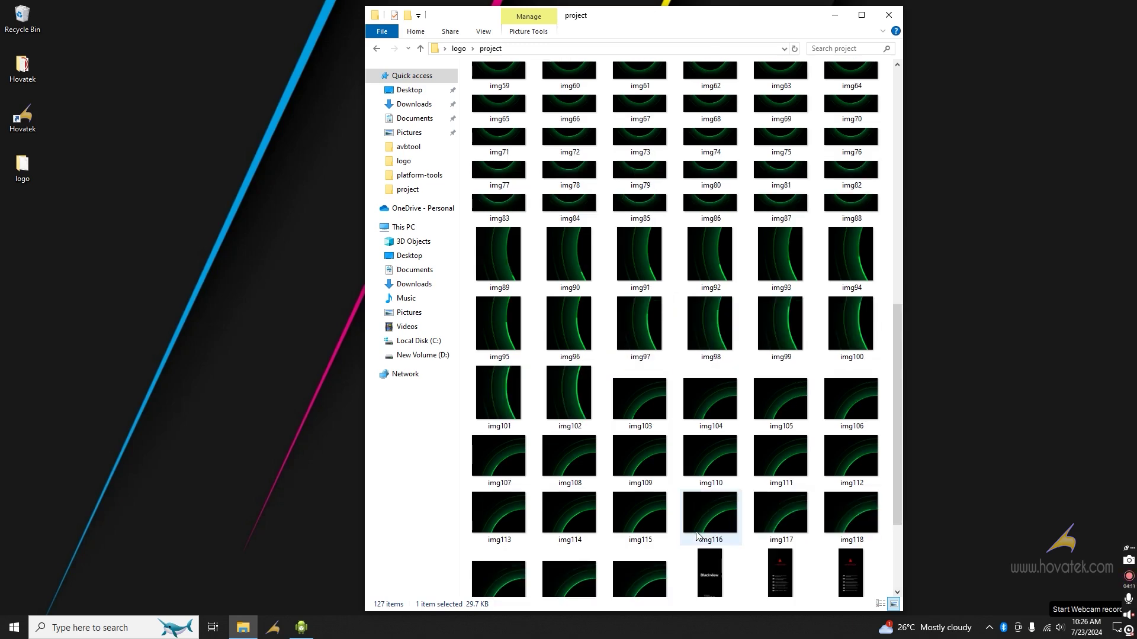
scroll(703, 507, down, 1)
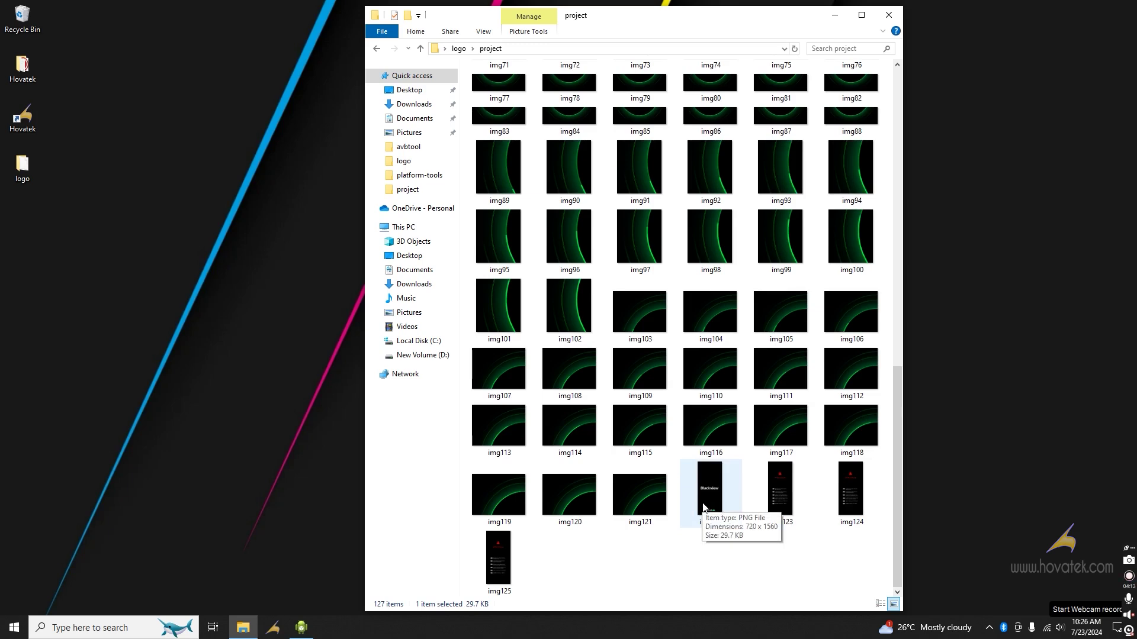
click(301, 633)
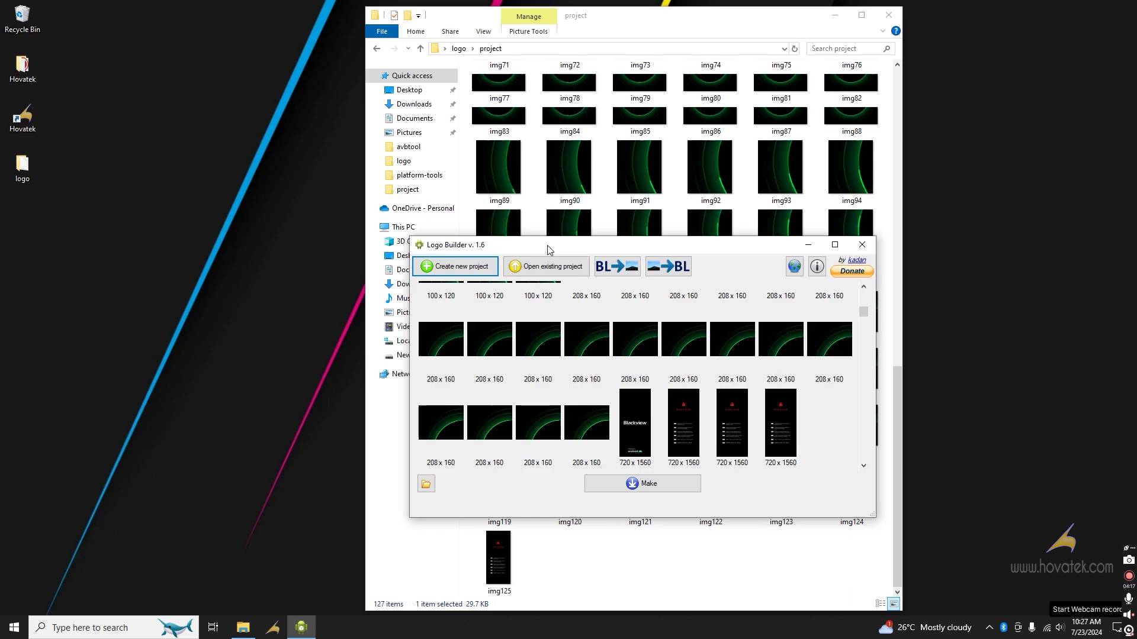
Hide File Explorer, reposition Logo Builder and run Make to build logo.bin and update.zip.
drag(547, 245, 547, 171)
click(834, 15)
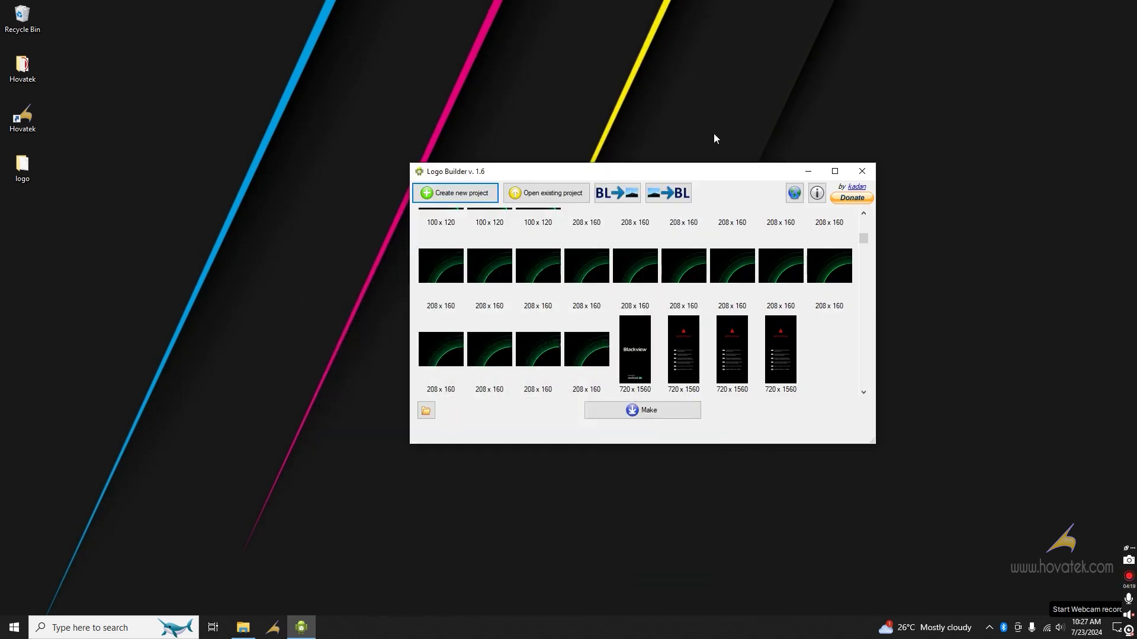
drag(654, 171, 628, 136)
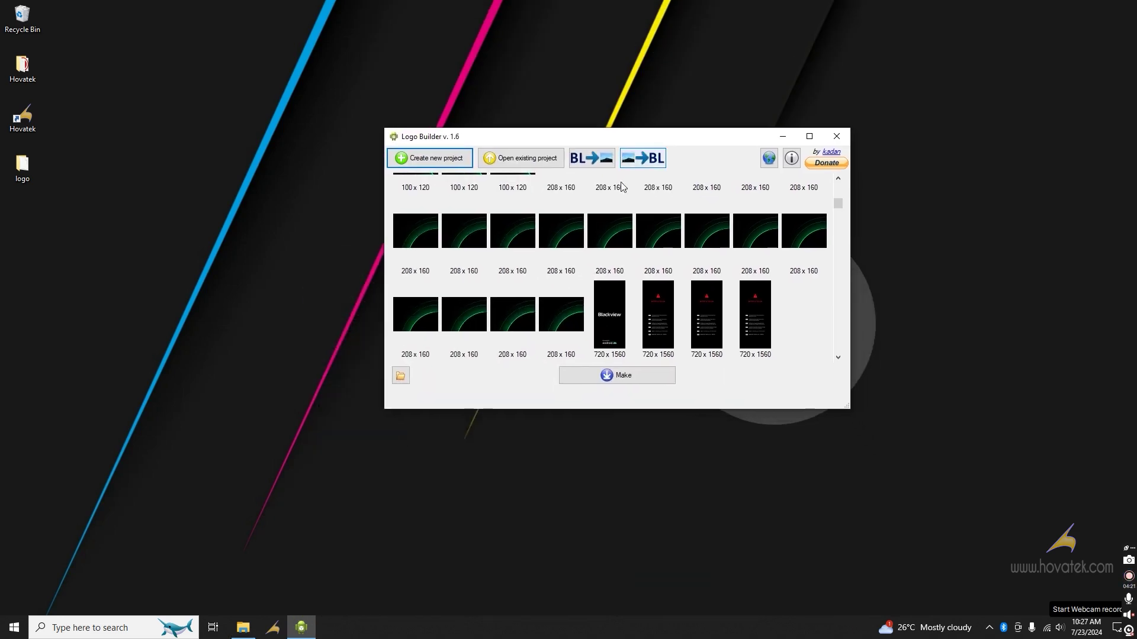
scroll(619, 256, up, 1)
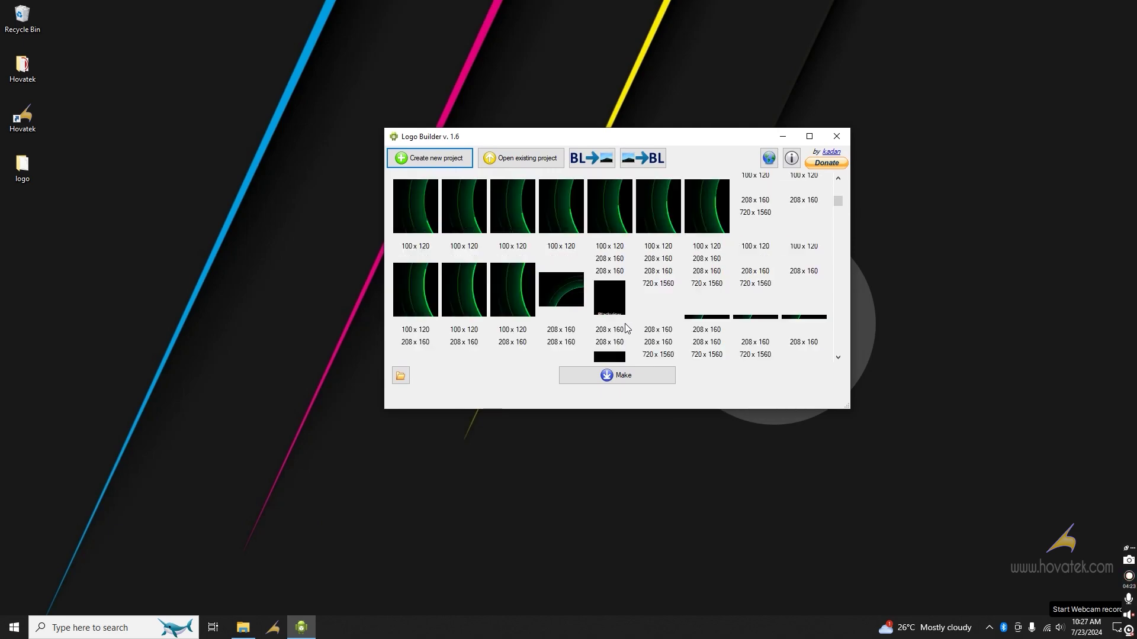
scroll(625, 323, down, 2)
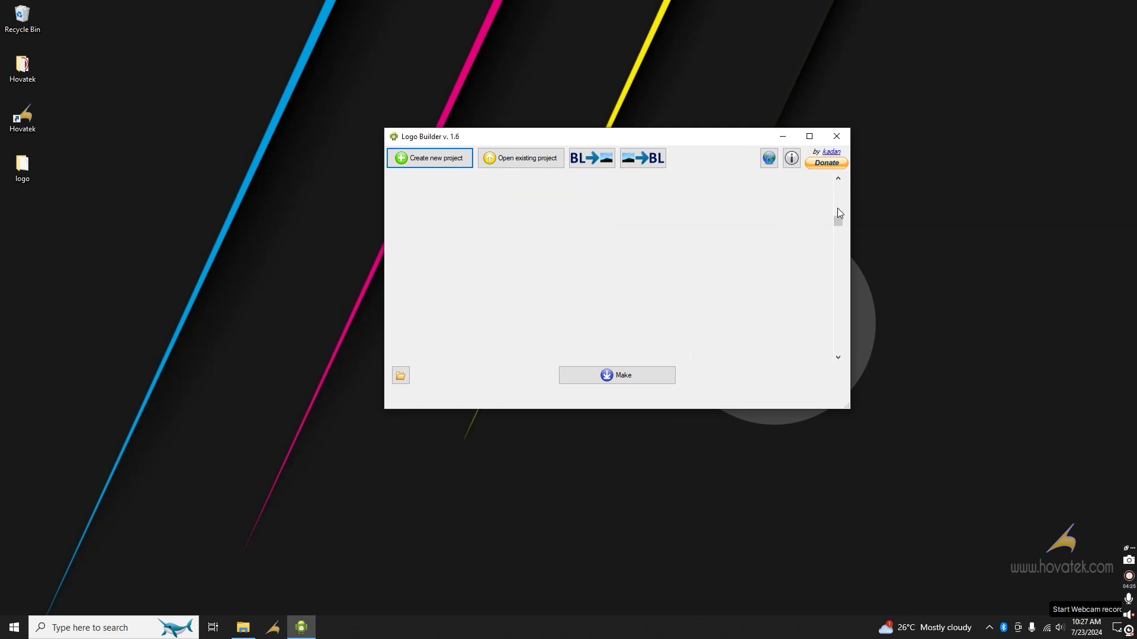
drag(838, 211, 838, 190)
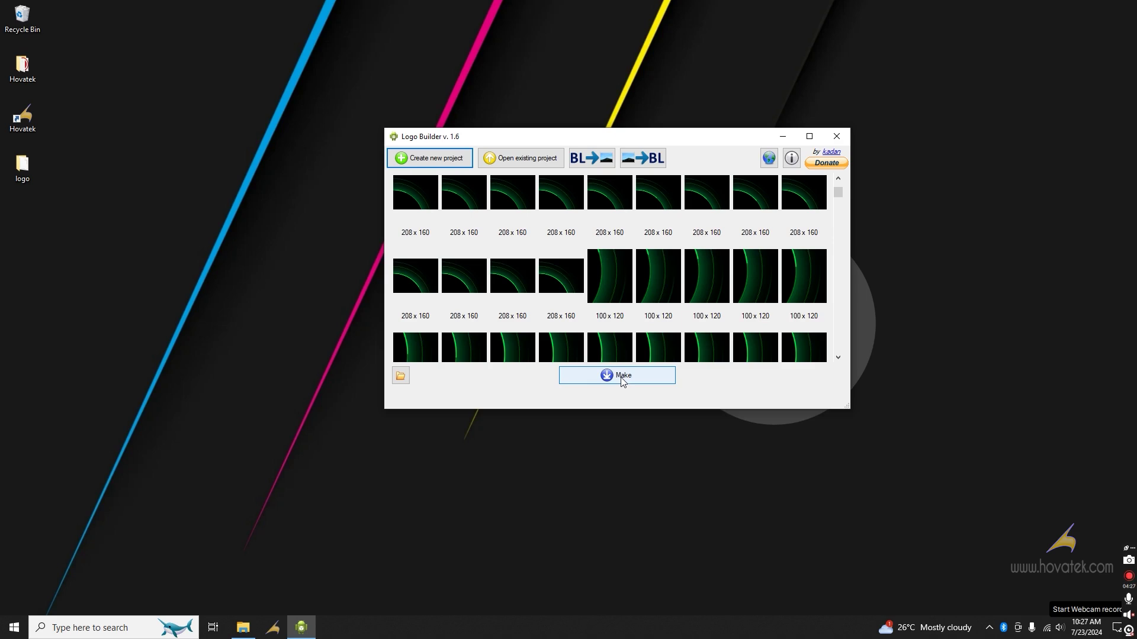
click(622, 378)
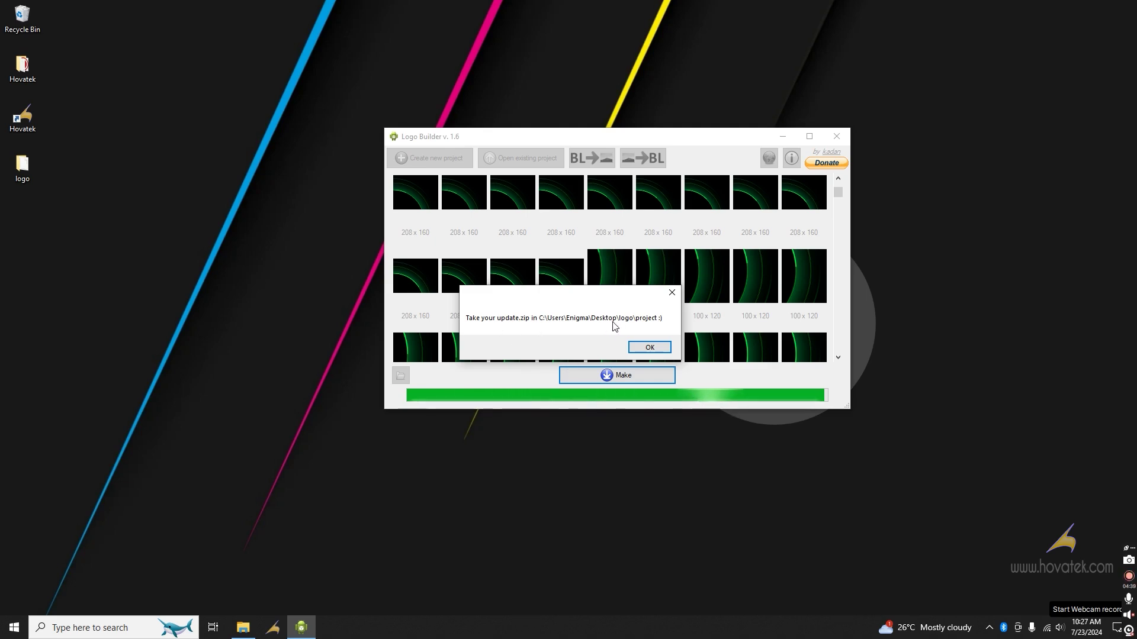
Dismiss the build message and select the new 2.51 MB logo.bin in the project folder.
click(649, 347)
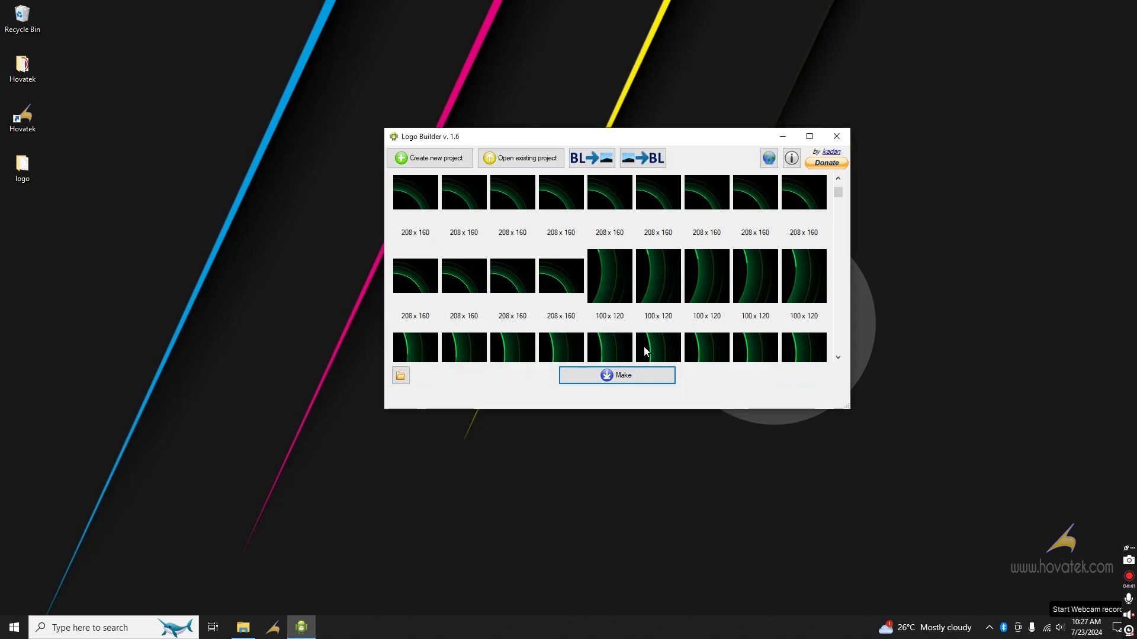
click(253, 630)
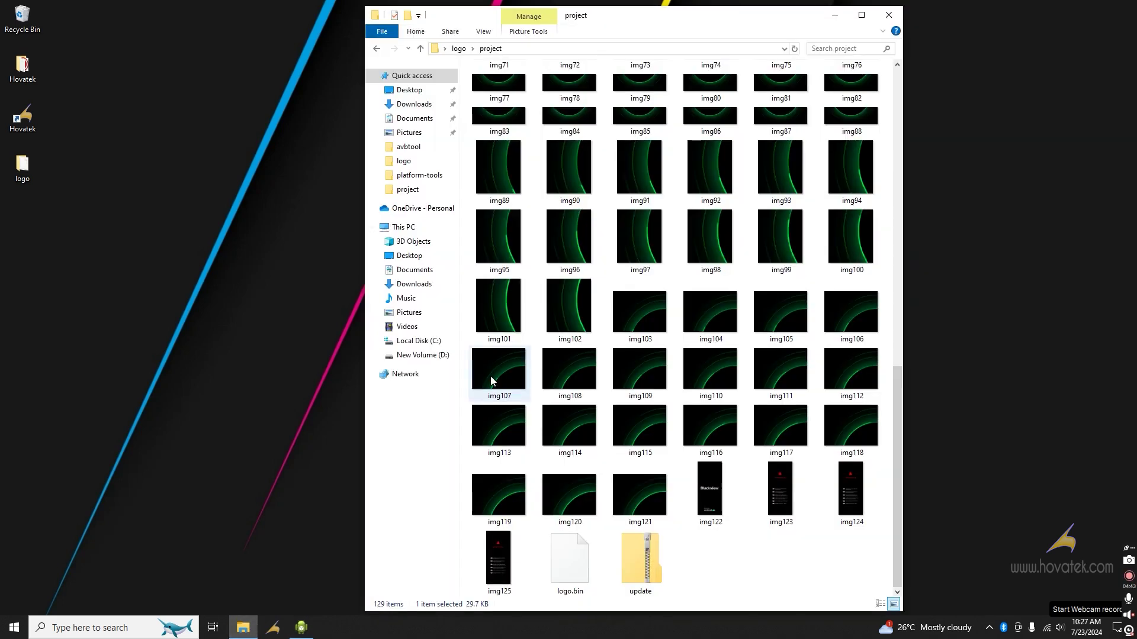
click(572, 573)
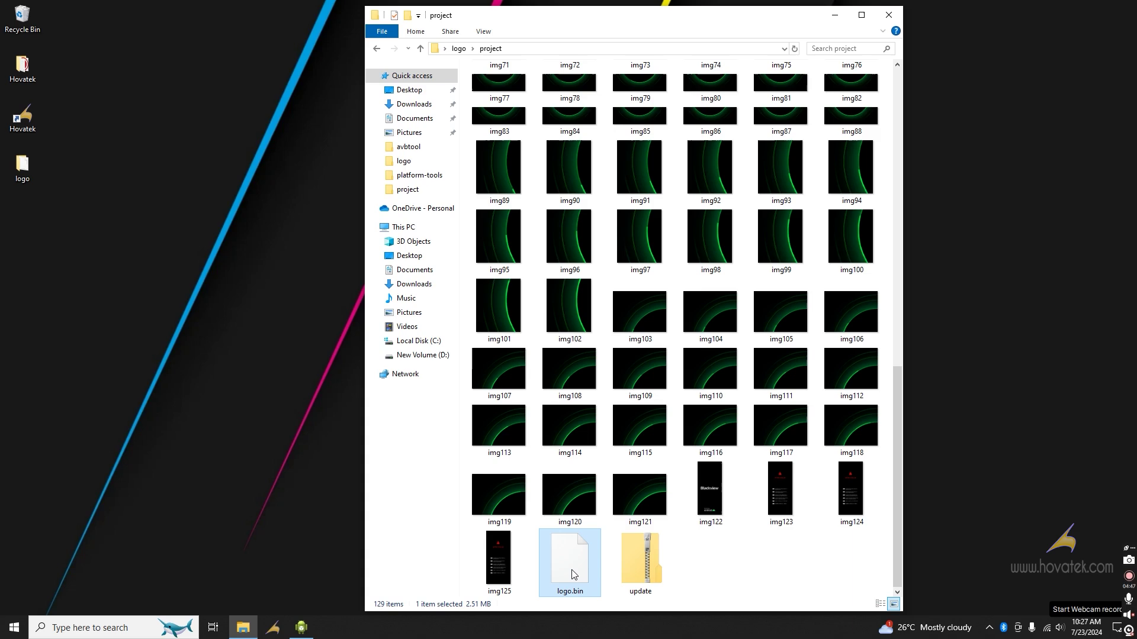